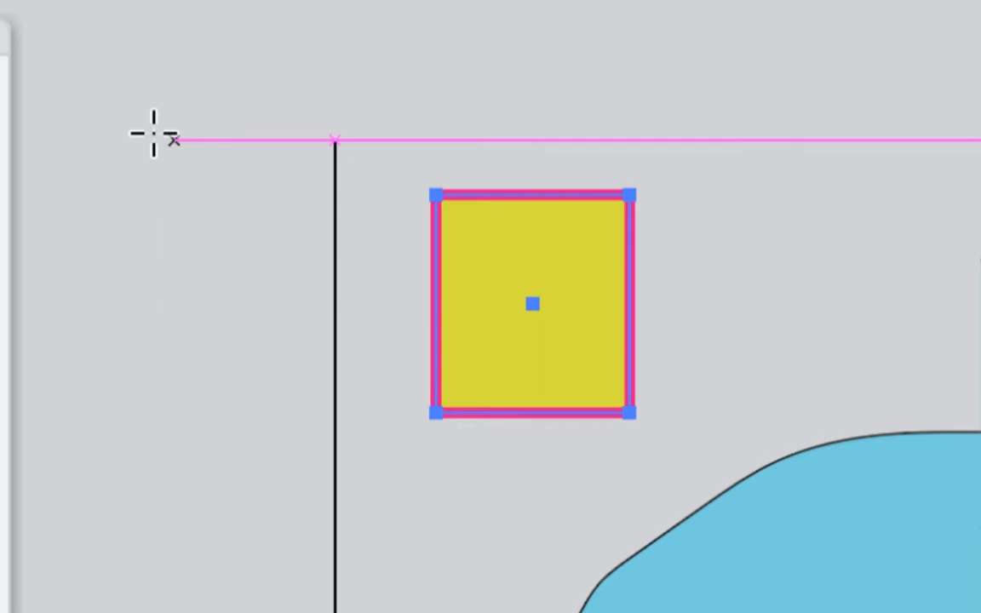
left_click_drag(0, 47, 225, 99)
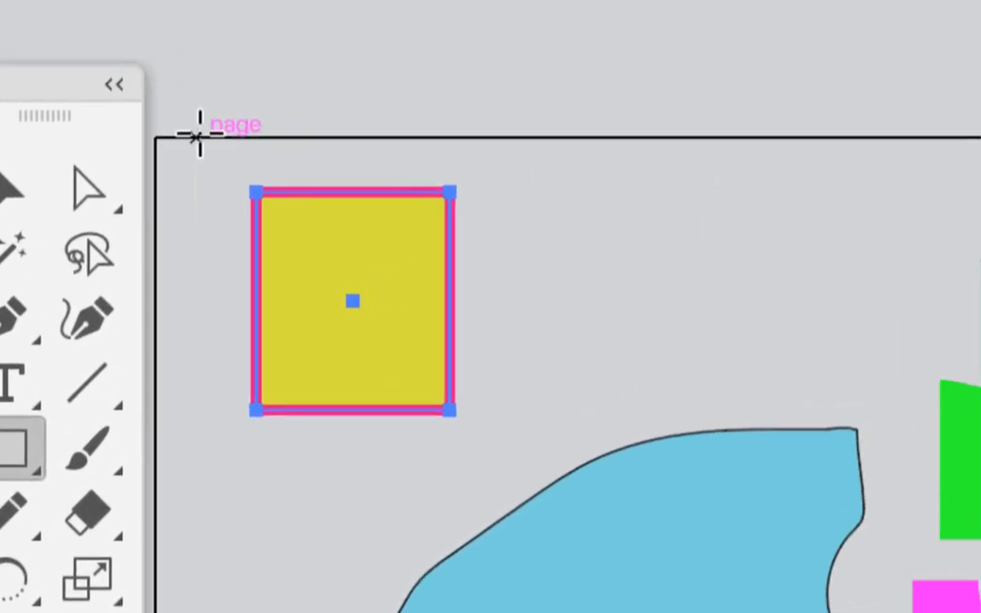
left_click_drag(212, 38, 0, 15)
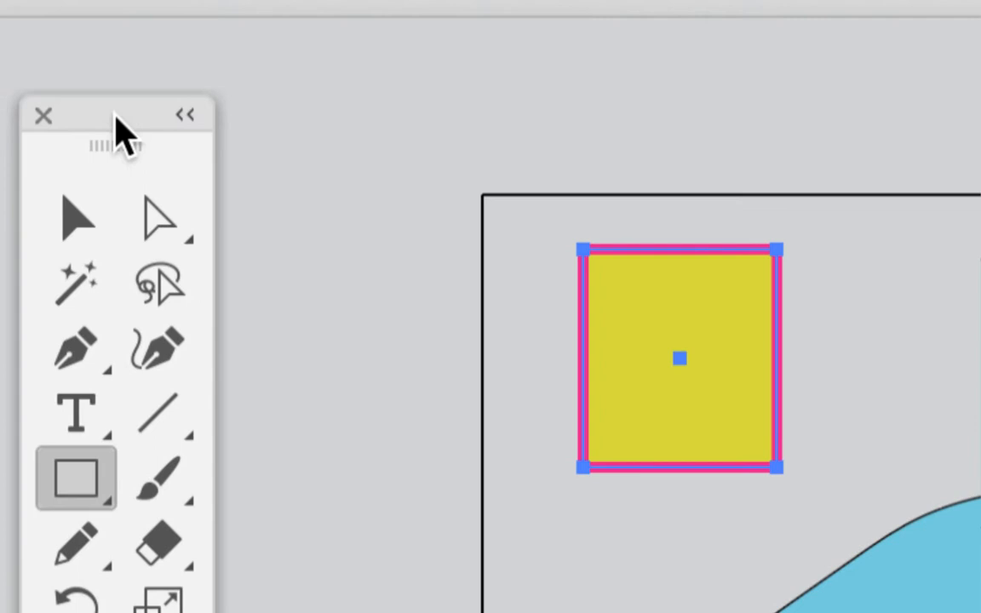
left_click_drag(115, 119, 158, 120)
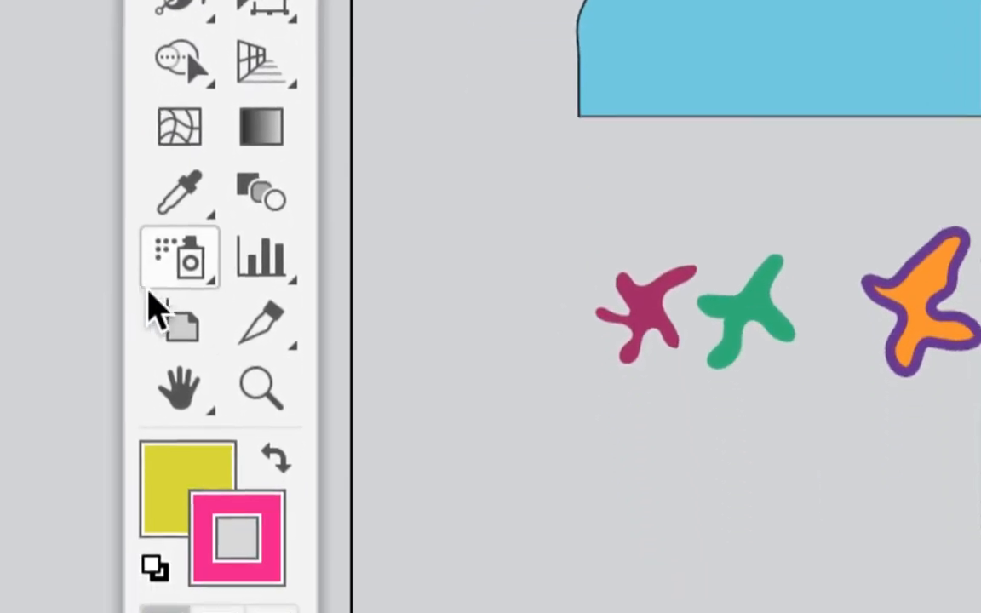
Step: Enlarge the artboard outward from its upper-left corner to about 466 × 421 mm with the Artboard tool
left_click(155, 294)
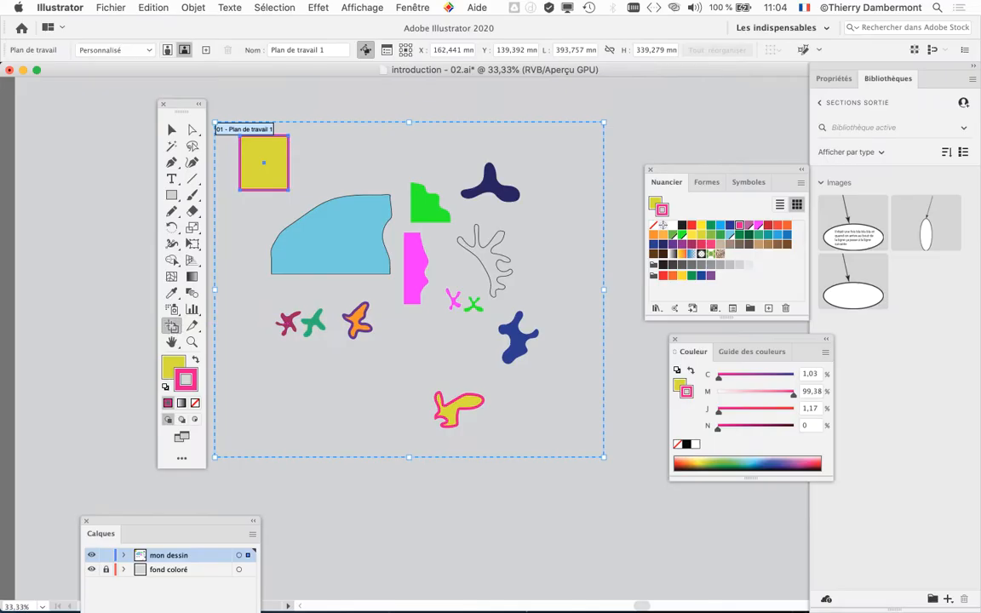
left_click_drag(175, 110, 120, 117)
left_click_drag(272, 167, 323, 301)
left_click_drag(264, 253, 195, 181)
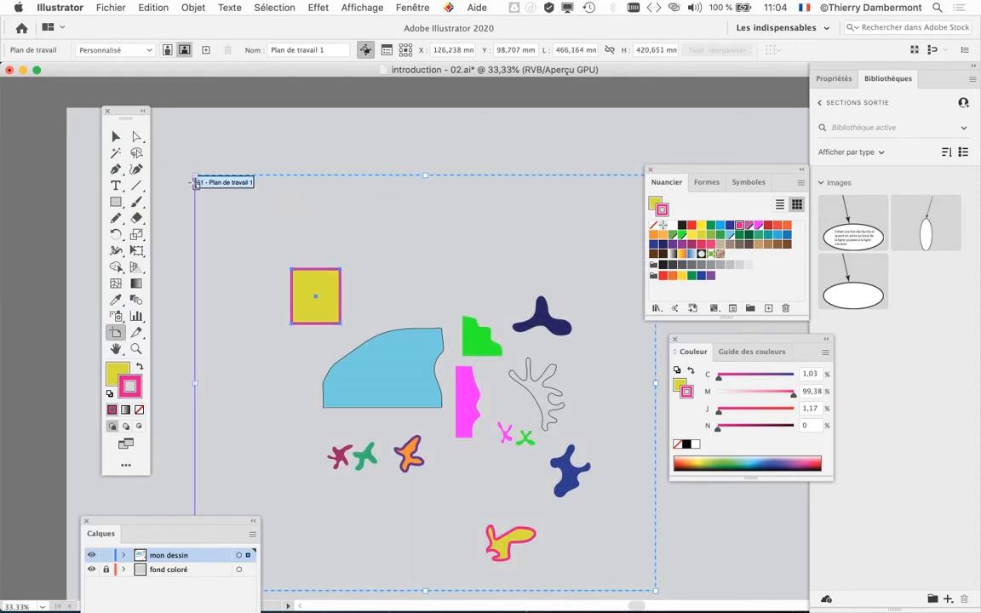
Step: Remove the stroke from the yellow rectangle, keeping its fill
left_click(116, 142)
scroll(321, 315, "up", 4)
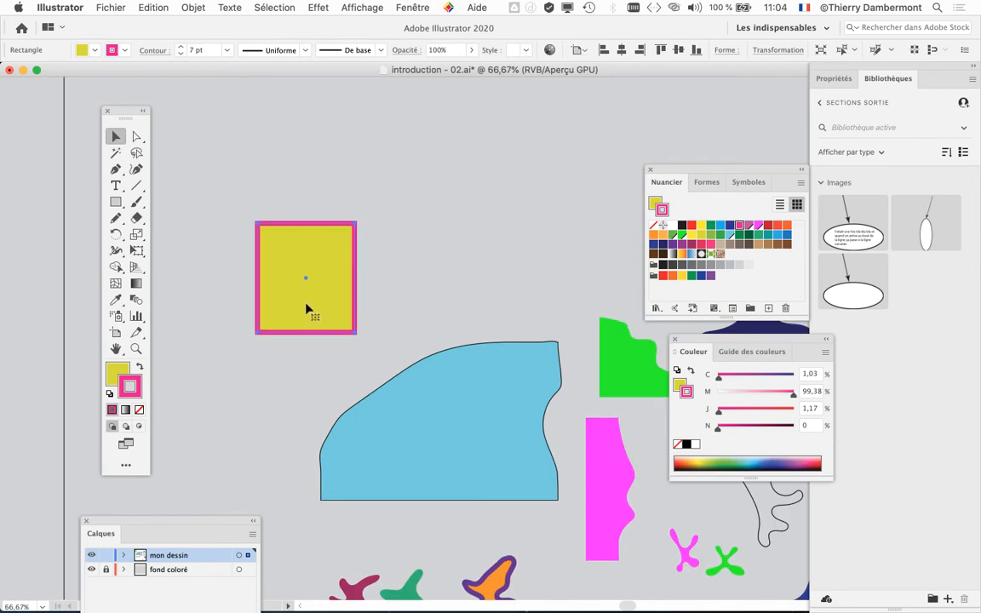
left_click_drag(303, 288, 302, 293)
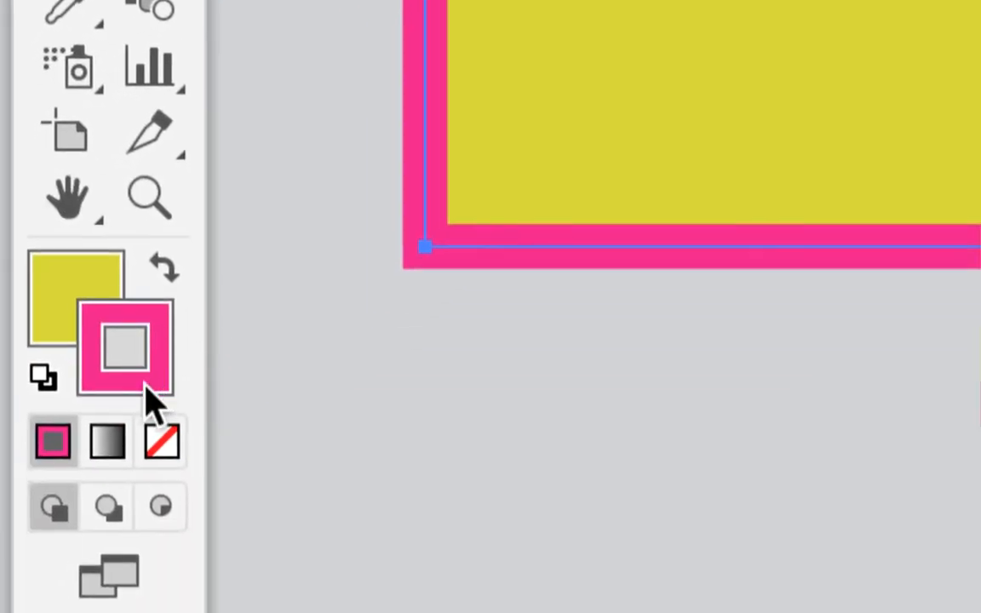
left_click(10, 598)
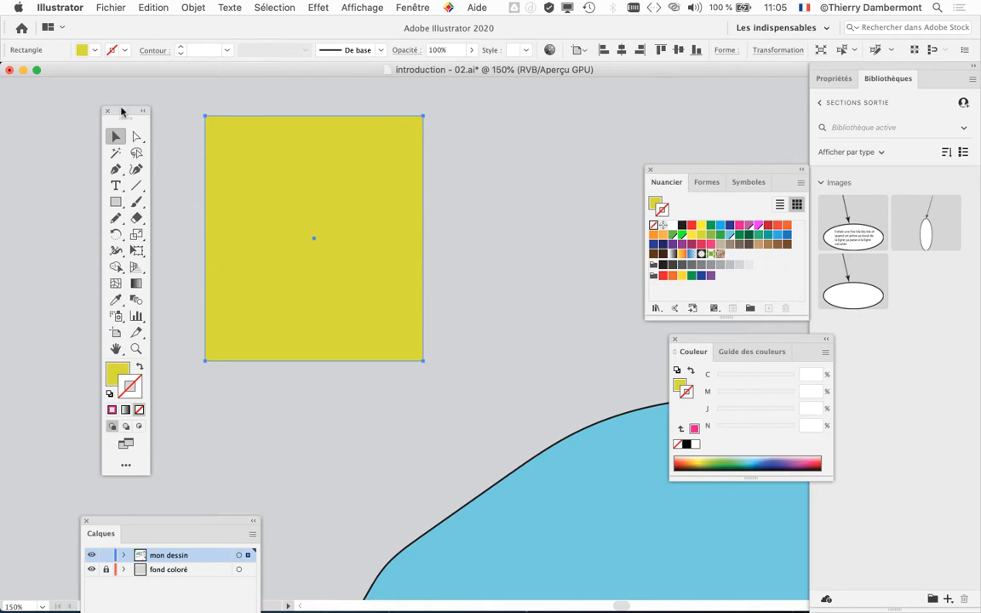
left_click_drag(122, 109, 142, 91)
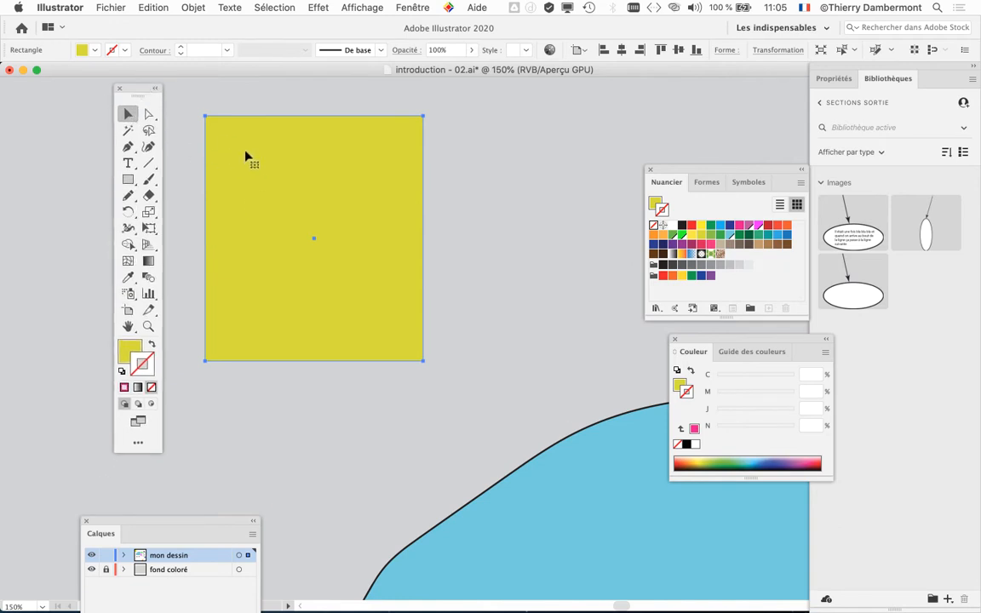
Step: Reposition the yellow rectangle as a whole in the empty area above and left of the blue shape
left_click_drag(246, 156, 460, 151)
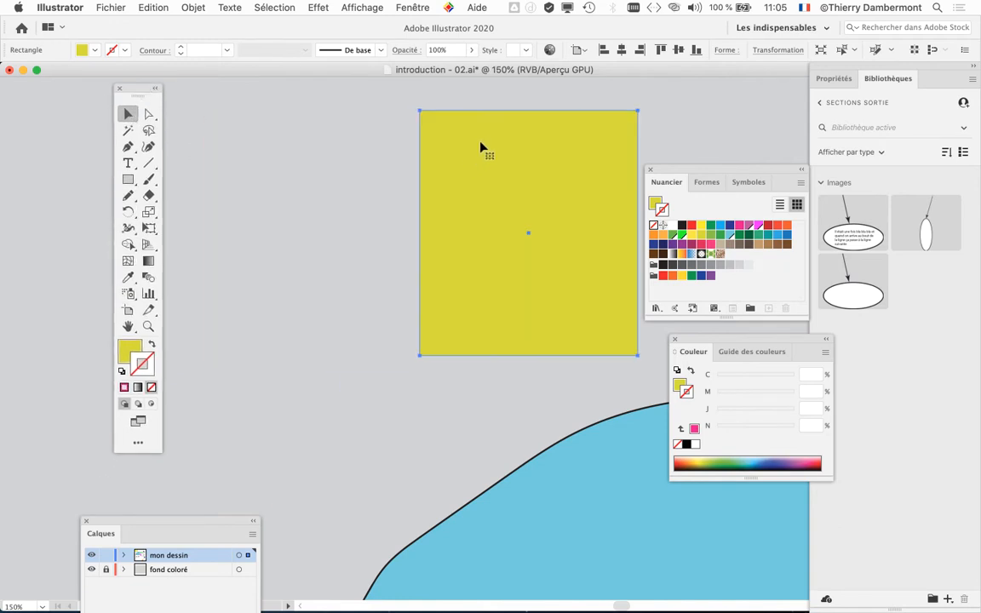
left_click_drag(320, 174, 281, 172)
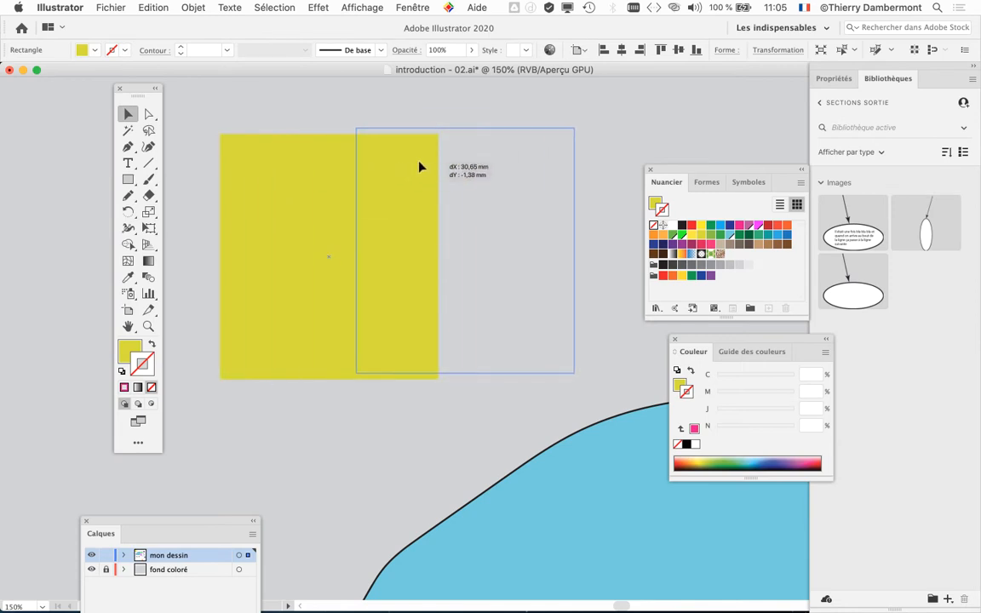
left_click_drag(419, 167, 419, 167)
scroll(401, 170, "down", 2)
mouse_move(309, 208)
left_mouse_down()
mouse_move(287, 206)
mouse_move(324, 201)
left_mouse_up()
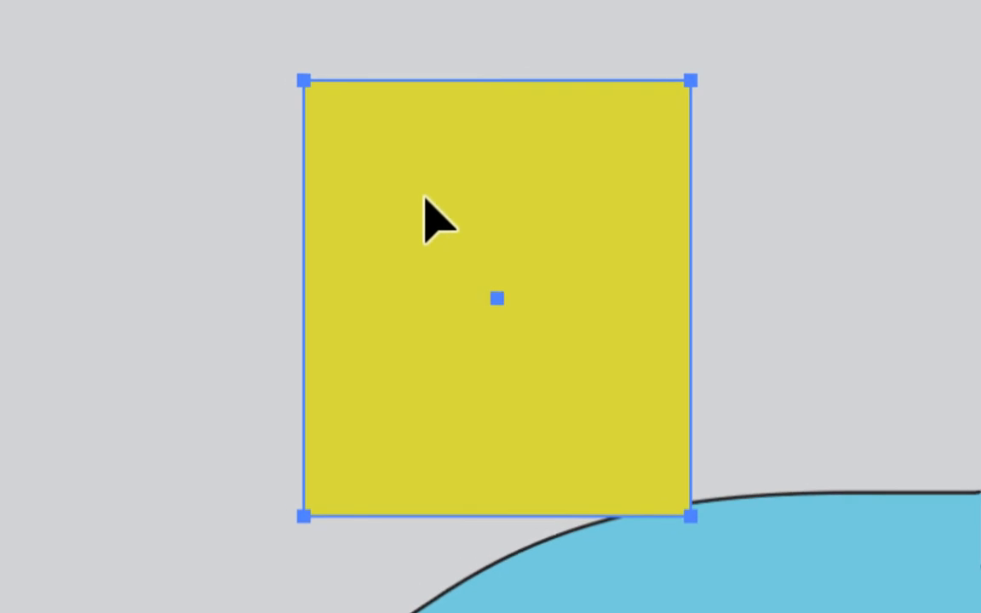
left_click_drag(430, 218, 267, 203)
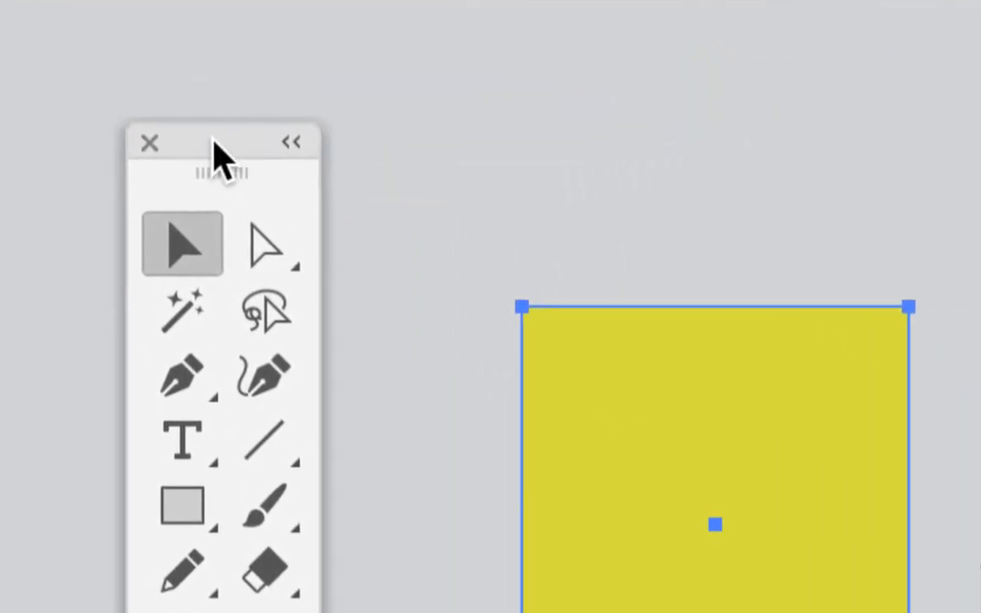
Step: Activate the Direct Selection tool and deselect the yellow rectangle
left_click(226, 169)
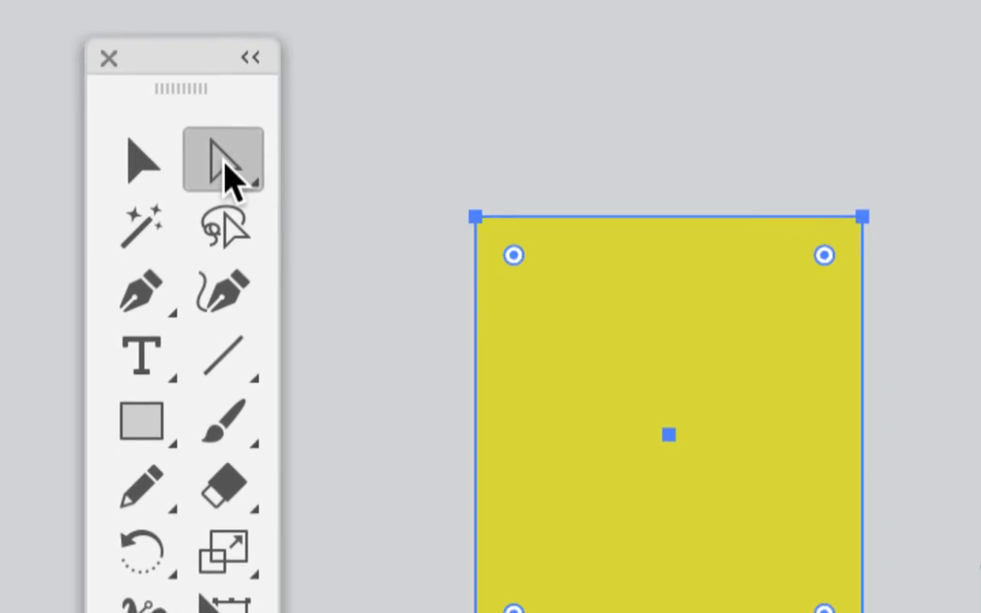
left_click(160, 174)
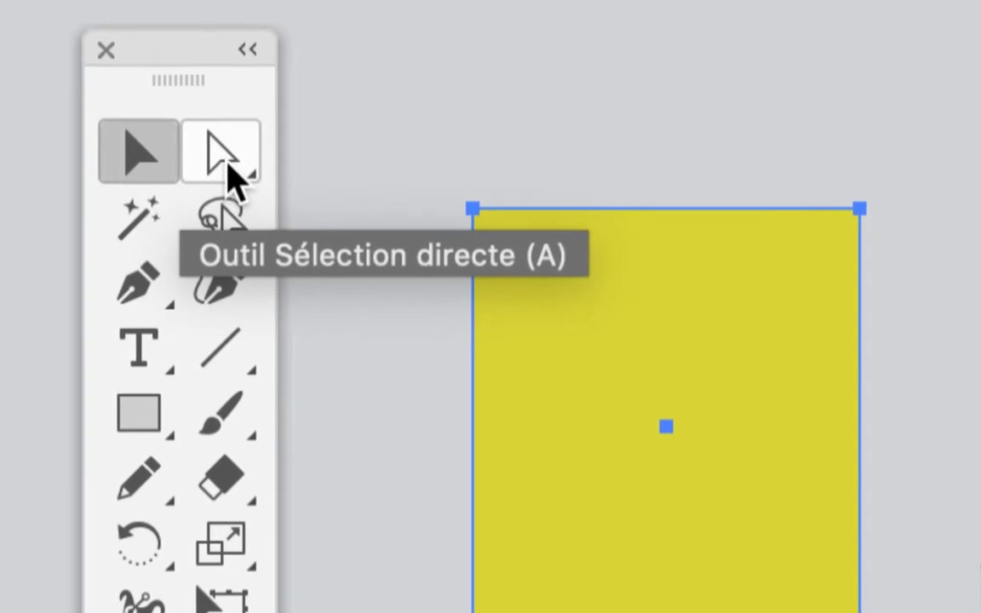
left_click(228, 170)
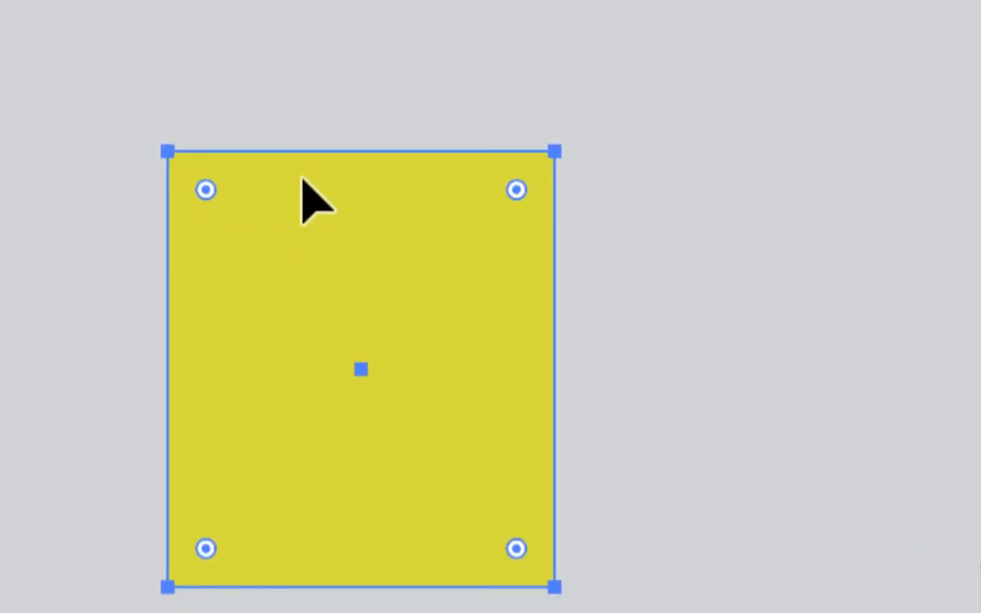
left_click_drag(306, 209, 84, 229)
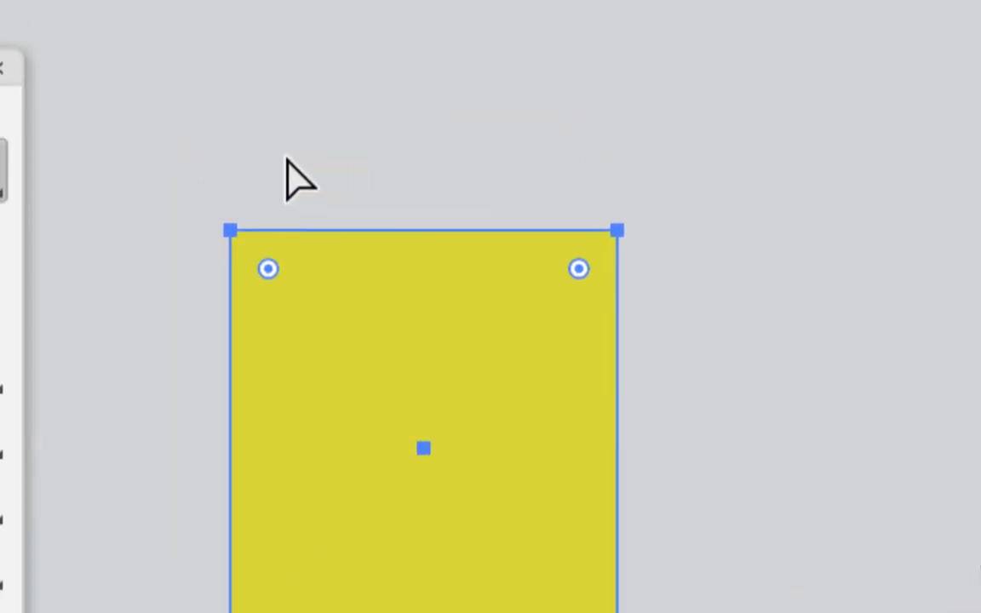
left_click(283, 203)
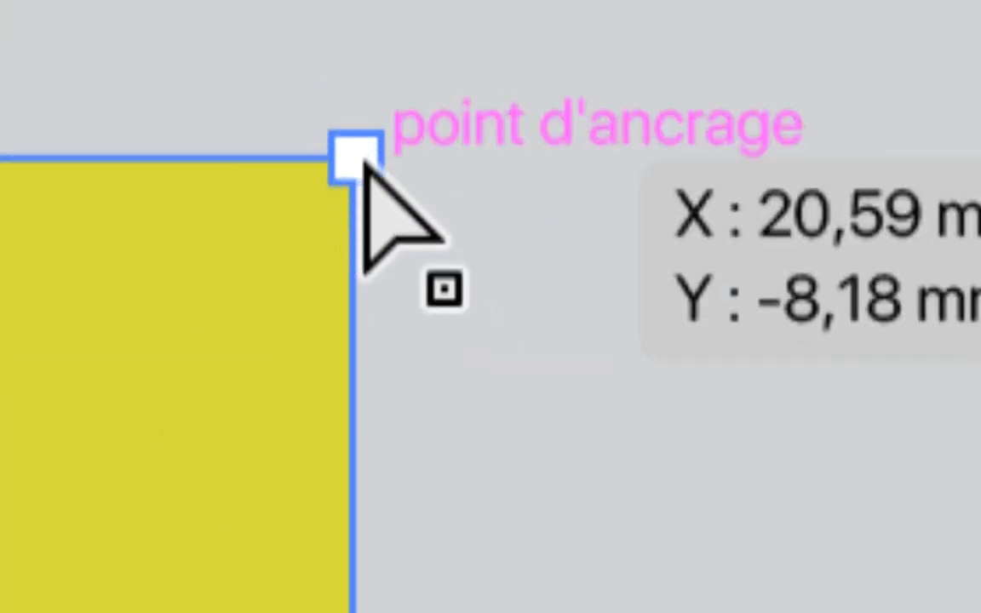
Step: Pull the yellow rectangle's upper-right anchor point diagonally outward and select its other corner anchors in turn
left_click_drag(362, 162, 375, 143)
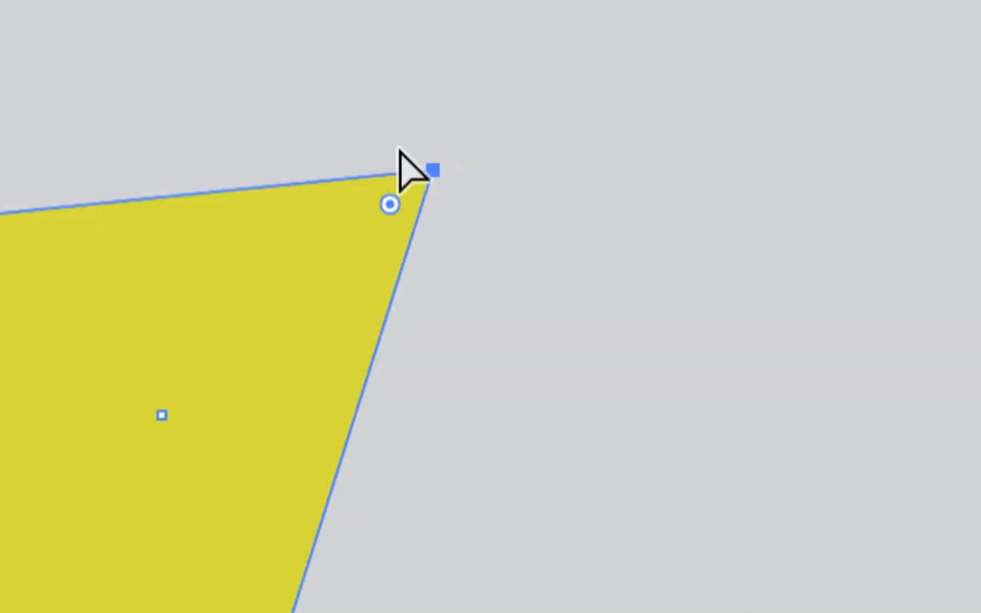
left_click_drag(408, 156, 471, 109)
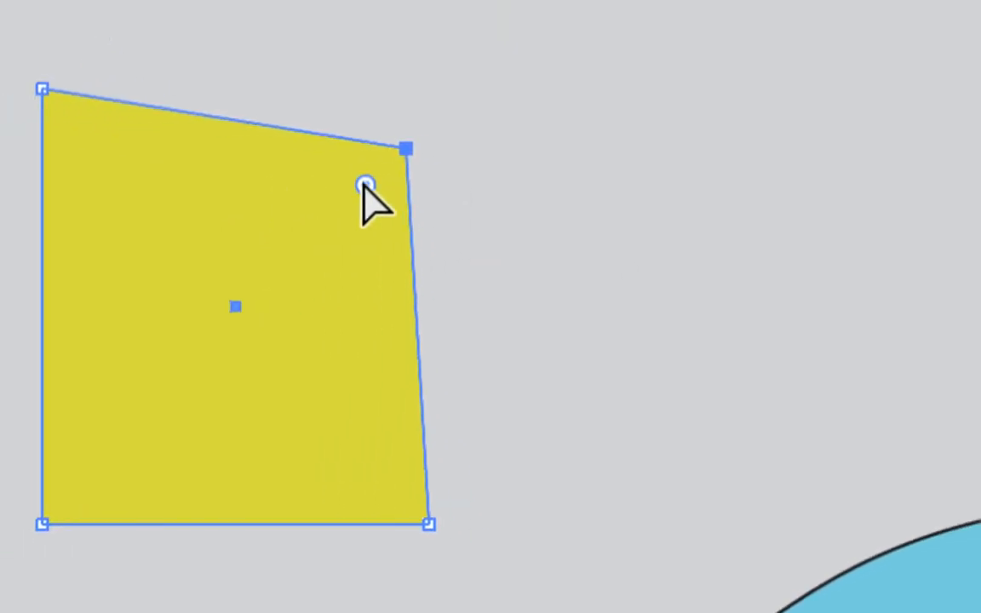
left_click_drag(491, 156, 625, 39)
left_click_drag(397, 155, 400, 152)
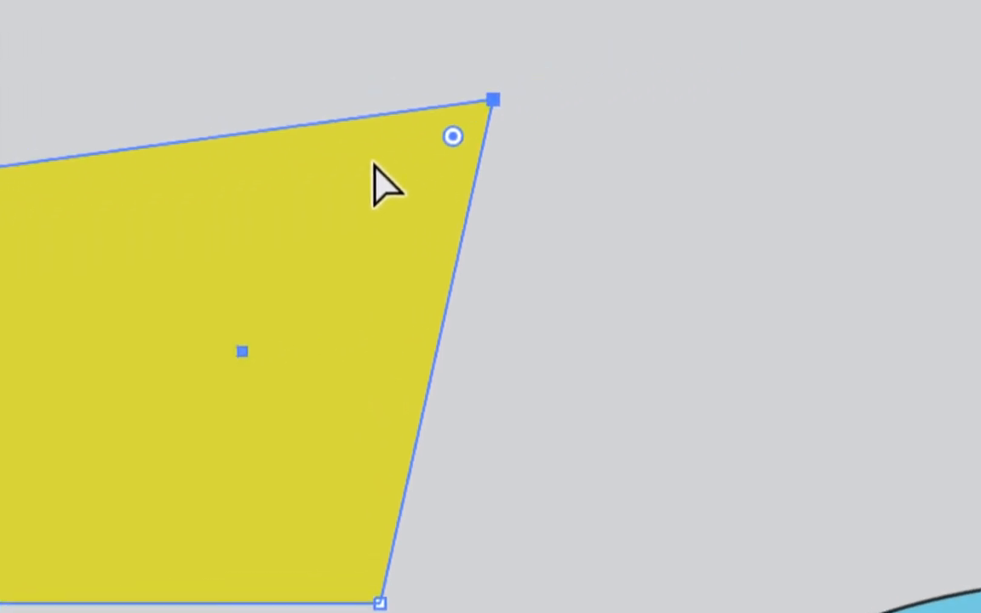
left_click_drag(397, 157, 415, 137)
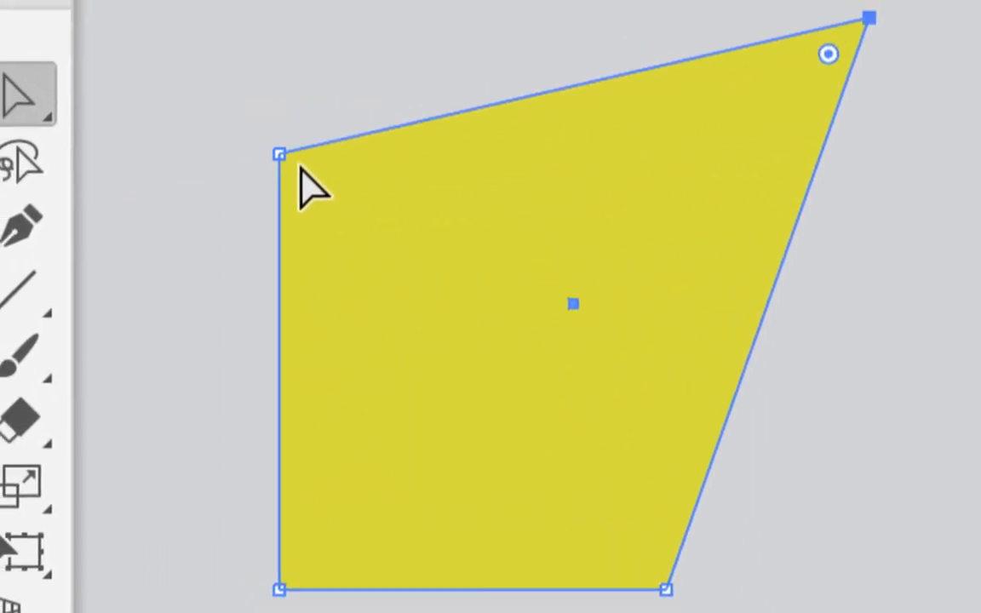
left_click(281, 156)
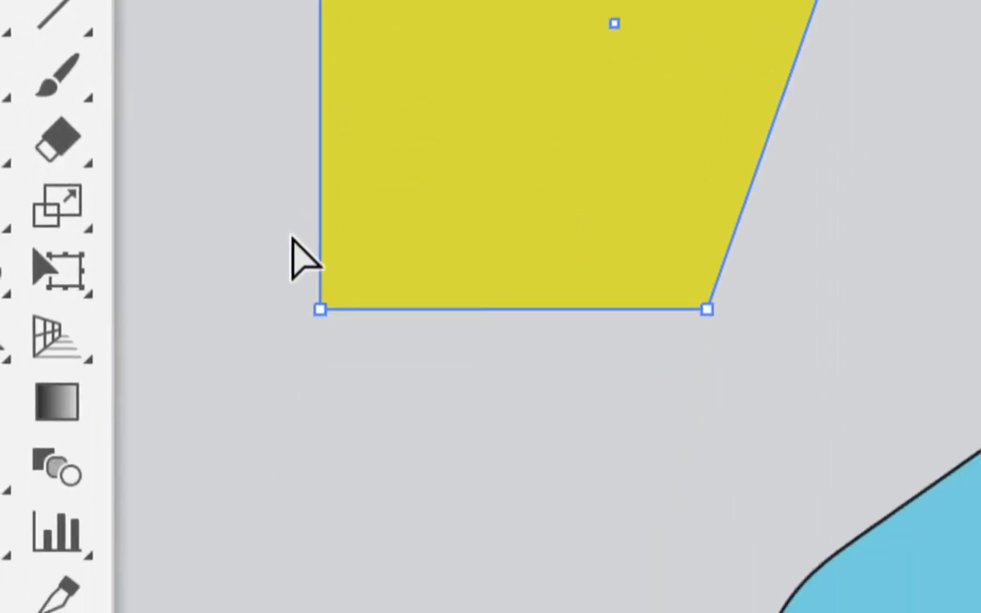
left_click(320, 309)
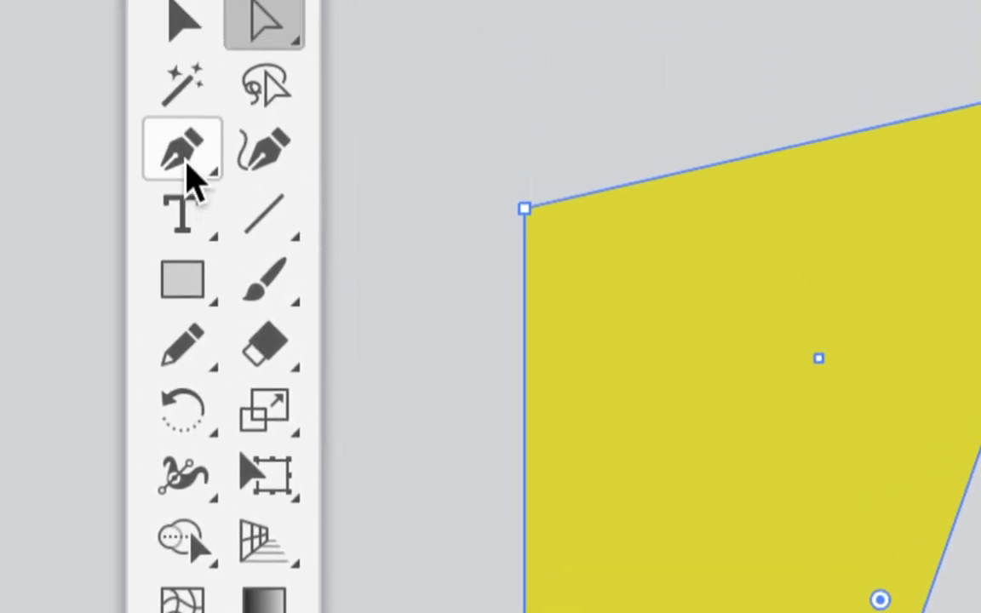
Step: Activate the Pen tool and show the macOS keyboard viewer
left_click(186, 164)
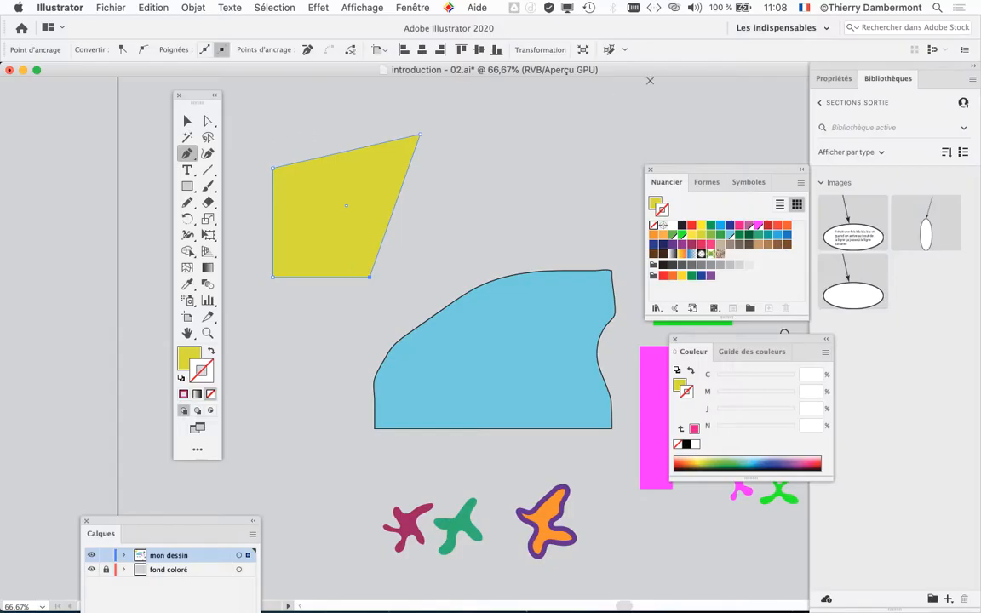
left_click(803, 8)
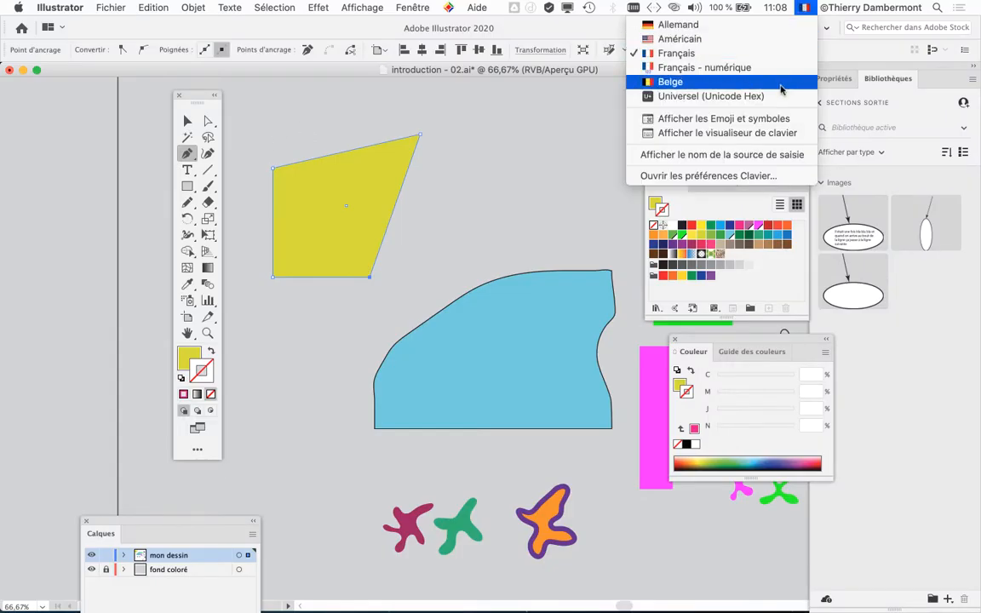
left_click(782, 134)
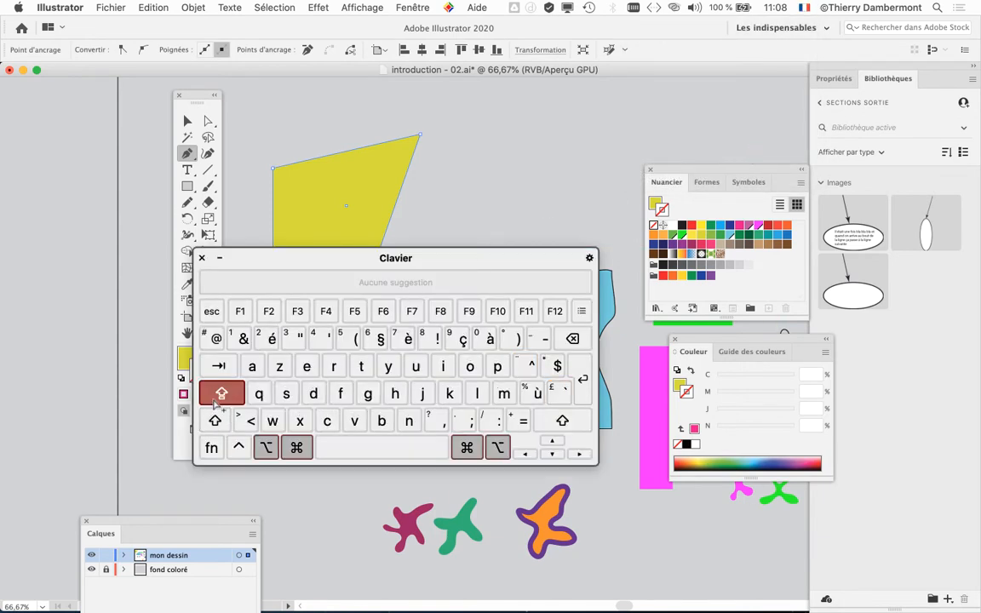
Step: Toggle Caps Lock until the Pen tool shows its pen-shaped pointer instead of the precise crosshair, and close the keyboard viewer
key("alt+super+8")
key("Caps_Lock")
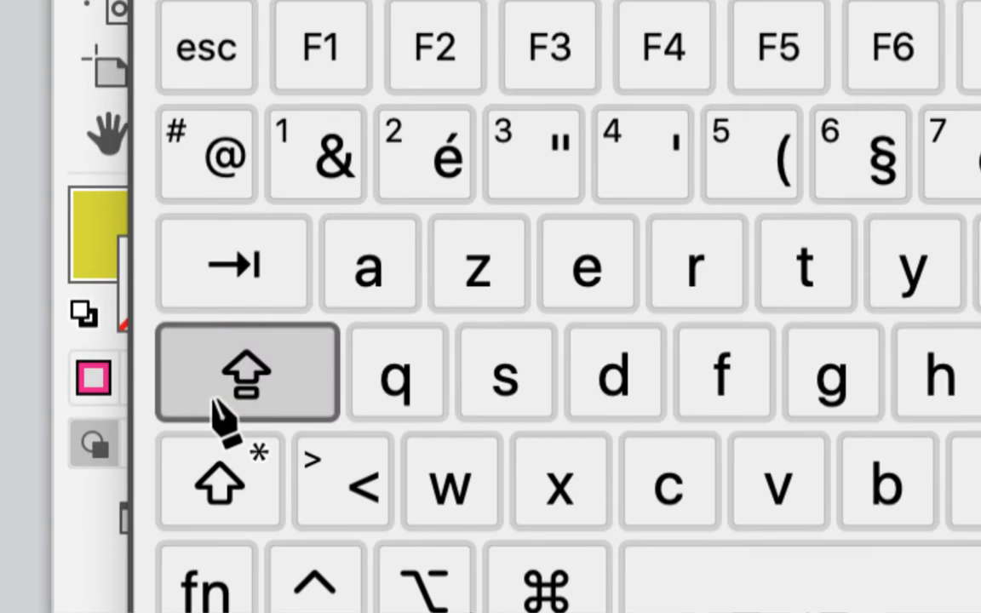
left_click(214, 399)
left_click(214, 400)
left_click(214, 399)
left_click(214, 399)
left_click(214, 400)
key("alt")
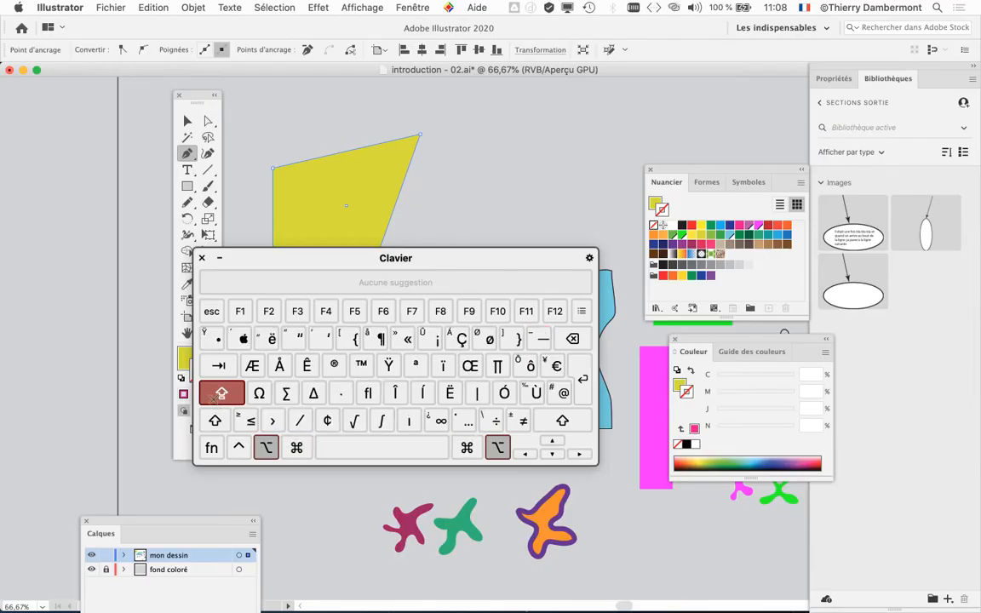
left_click(202, 258)
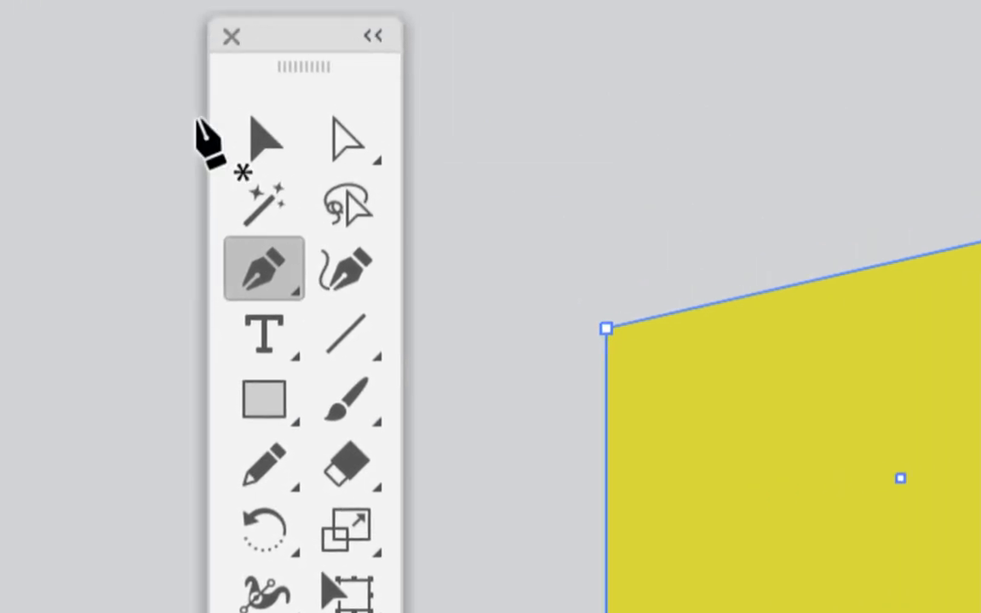
Step: With the Pen tool, add anchor points on the yellow shape's left, upper and right edges and delete its upper-left and lower-right corner anchors
left_click(251, 136)
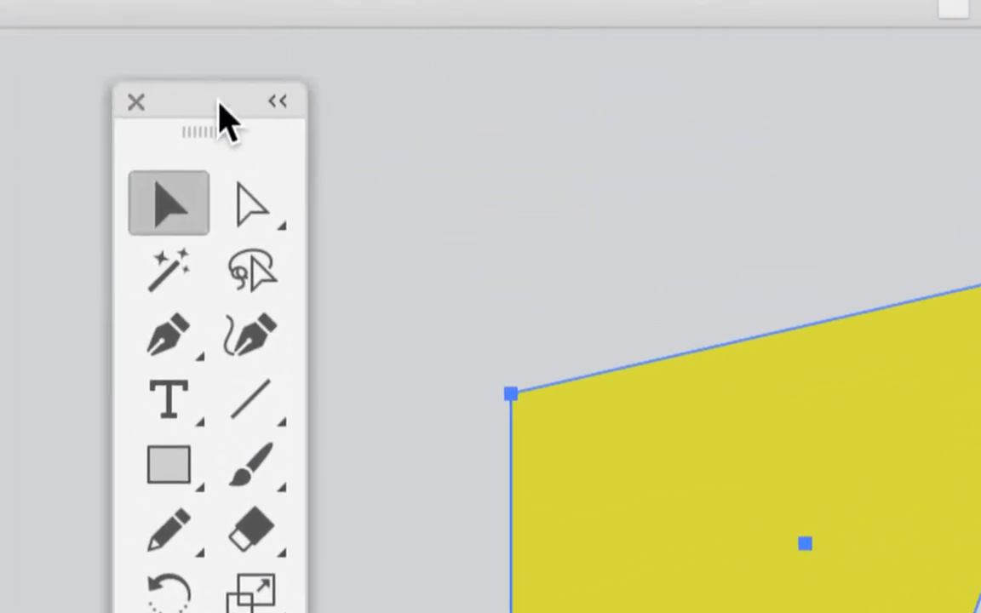
left_click_drag(219, 110, 248, 135)
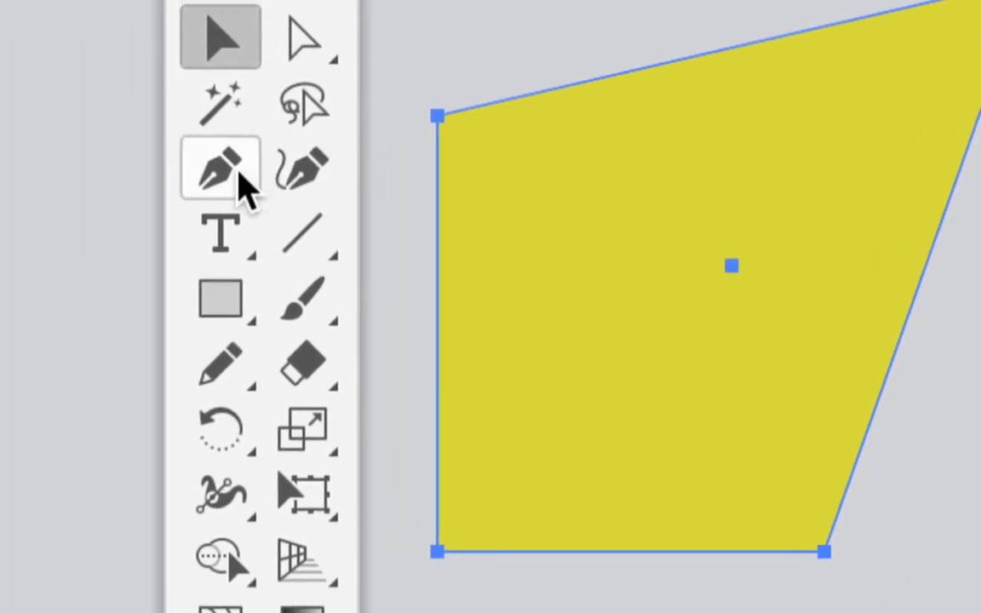
left_click(241, 177)
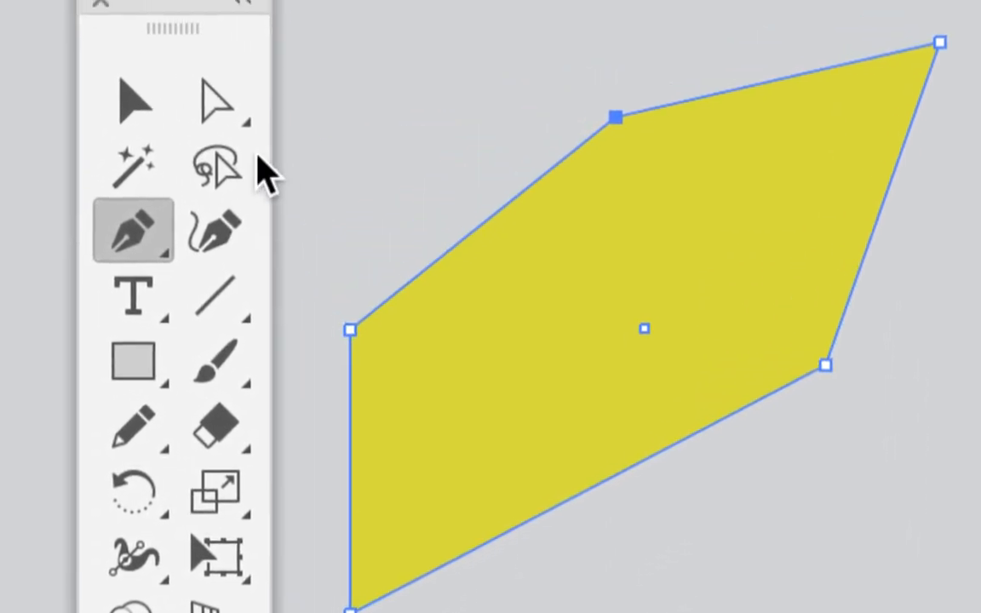
Step: Move the yellow shape's upper-left anchor point up and outward with the Direct Selection tool
left_click(158, 69)
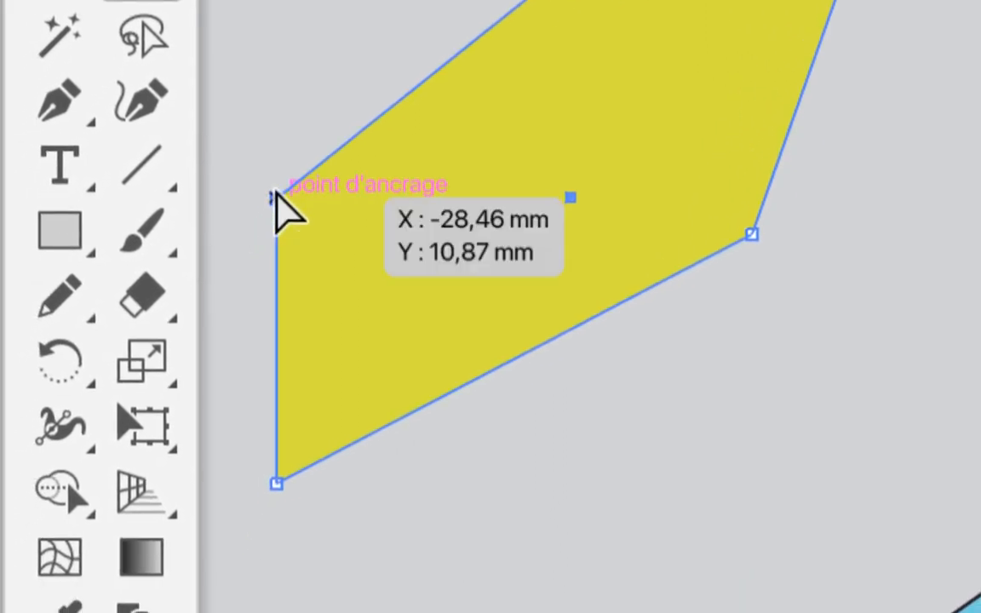
left_click_drag(274, 196, 217, 145)
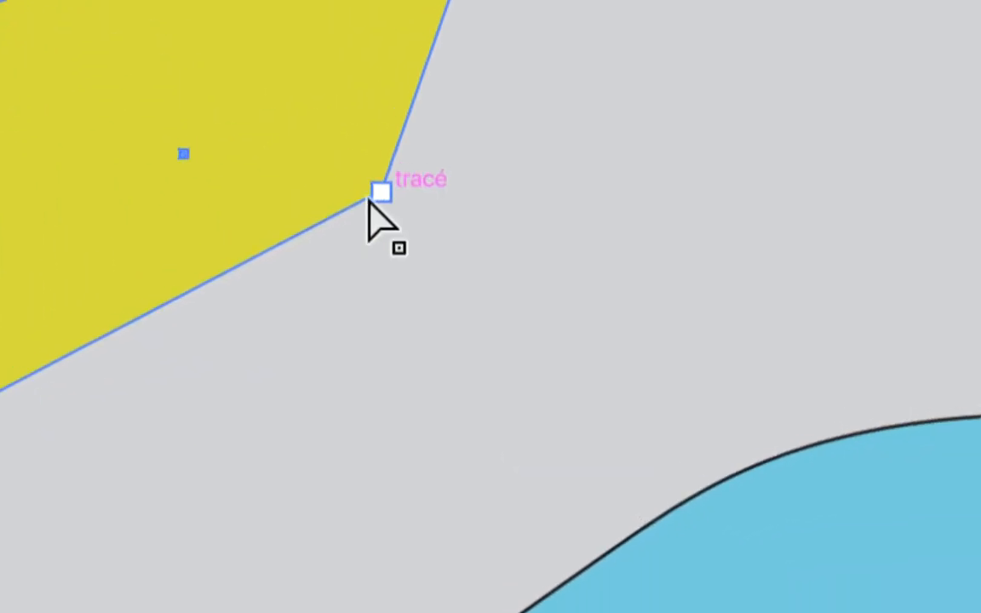
Step: Move the yellow shape's lower-right anchor point outward and its left anchor point inward by about 12.8 mm and down about 4.8 mm
mouse_move(368, 203)
left_mouse_down()
mouse_move(379, 218)
mouse_move(365, 208)
left_mouse_up()
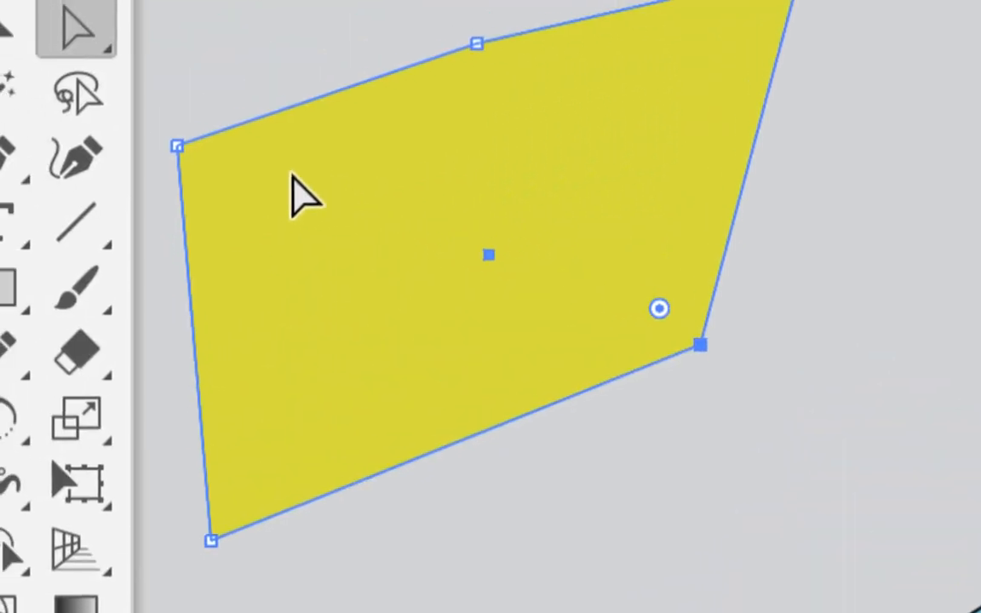
left_click_drag(178, 148, 288, 177)
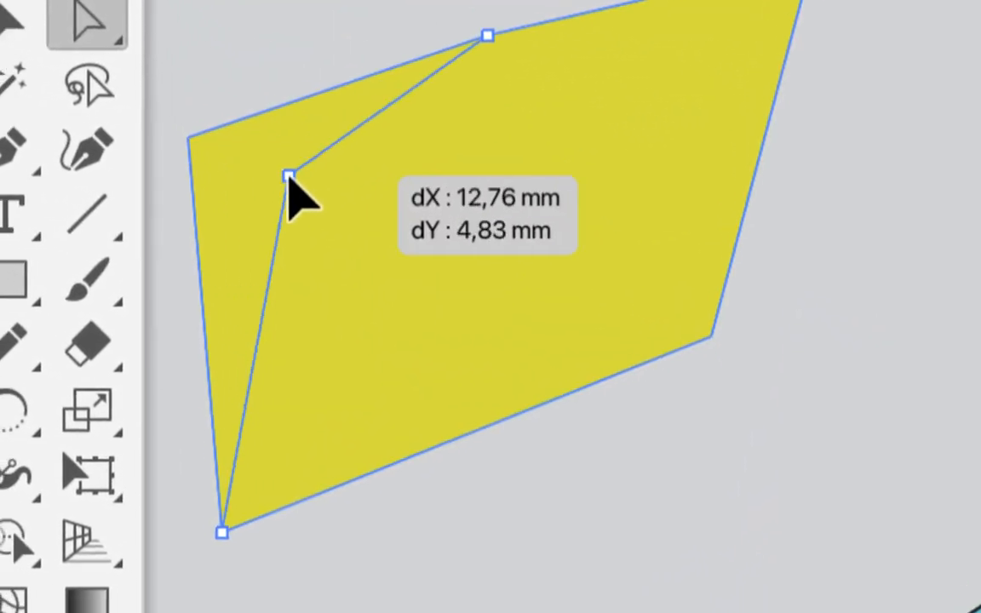
Step: With the Direct Selection tool, round the yellow shape's upper-right and lower-left corners using their corner widgets and shift its left anchor point outward
left_click(24, 164)
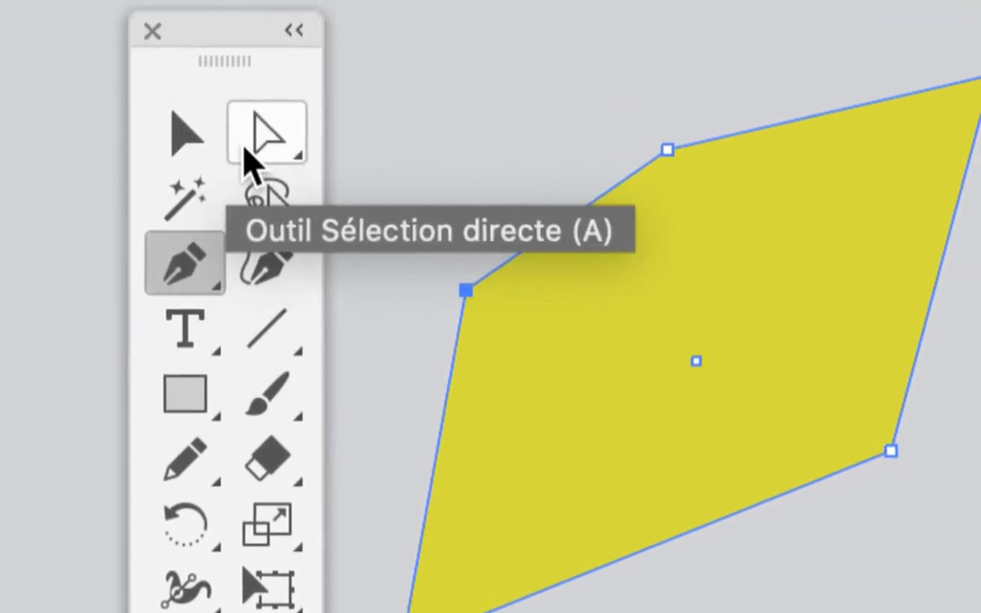
left_click(284, 47)
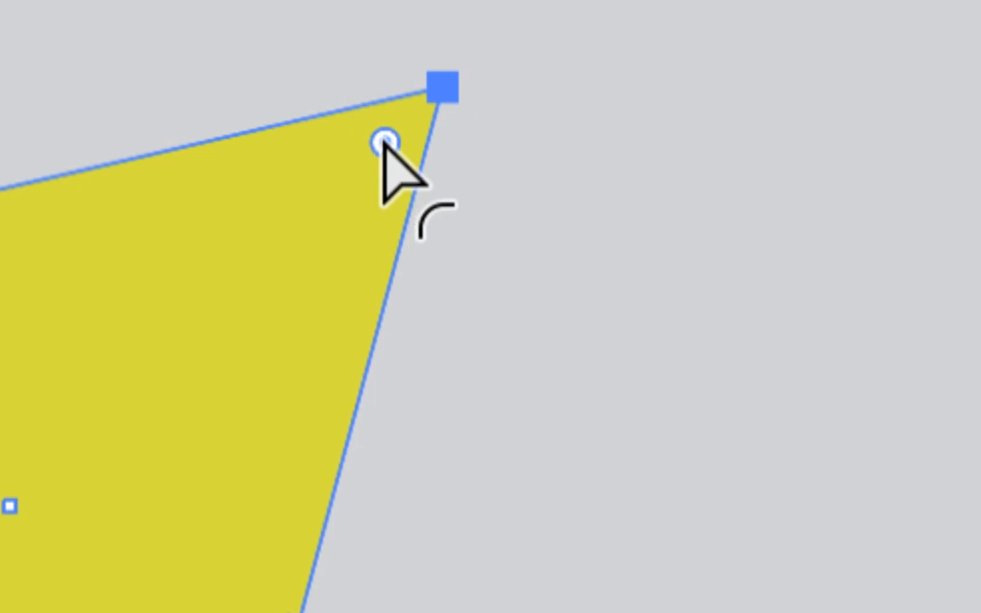
mouse_move(383, 141)
left_mouse_down()
mouse_move(396, 149)
mouse_move(368, 168)
mouse_move(399, 140)
mouse_move(380, 153)
left_mouse_up()
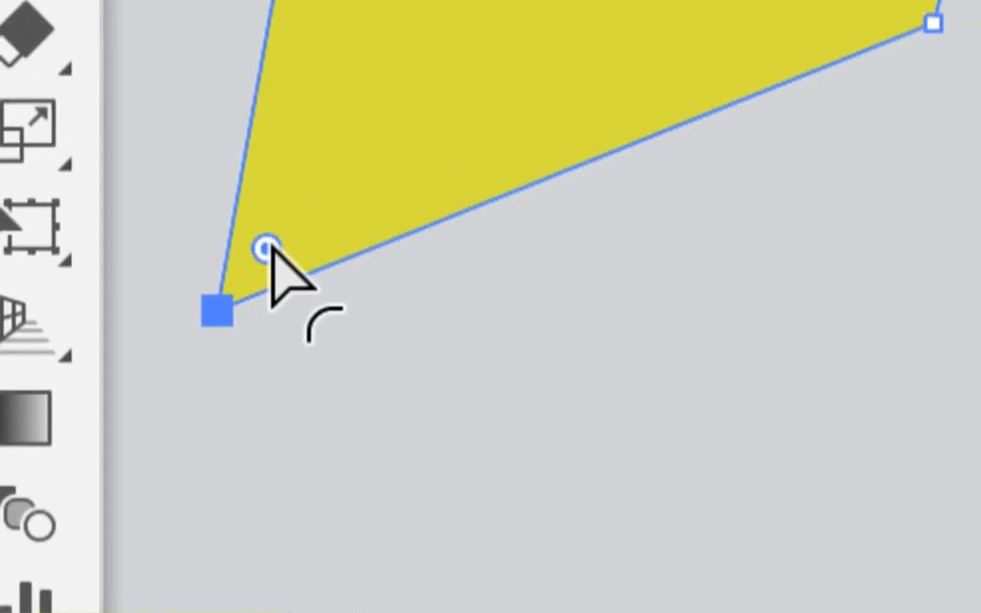
left_click_drag(305, 197, 466, 150)
mouse_move(295, 236)
left_mouse_down()
mouse_move(321, 184)
mouse_move(153, 319)
mouse_move(246, 202)
mouse_move(282, 240)
left_mouse_up()
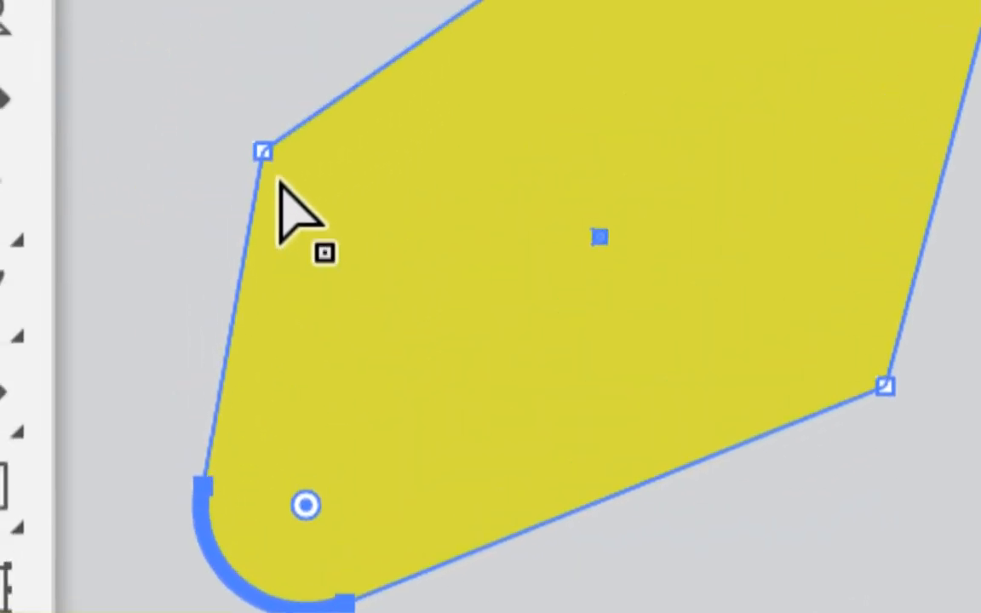
mouse_move(279, 175)
left_mouse_down()
mouse_move(296, 184)
mouse_move(272, 173)
mouse_move(281, 197)
mouse_move(280, 181)
mouse_move(270, 181)
left_mouse_up()
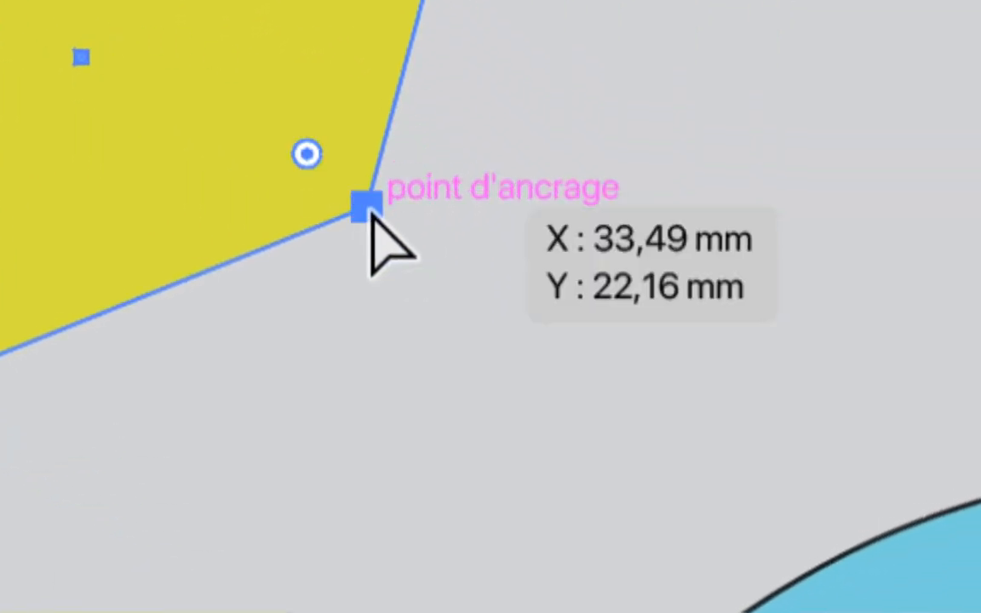
Step: Round the yellow shape's lower-right corner broadly and increase its upper-right corner rounding to a radius of about 8.69 mm
left_click(367, 207)
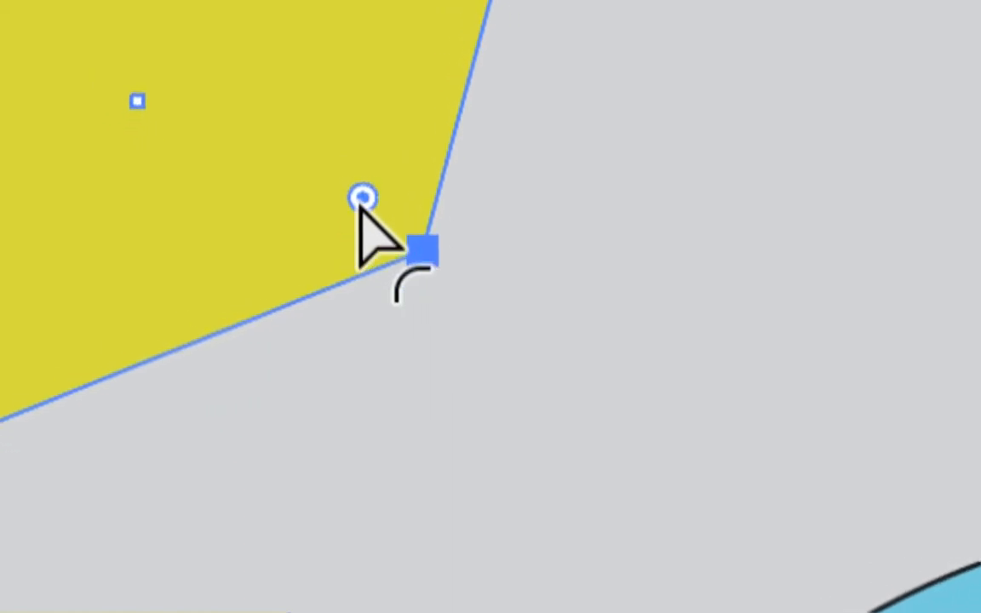
left_click_drag(361, 201, 306, 259)
left_click_drag(350, 217, 334, 186)
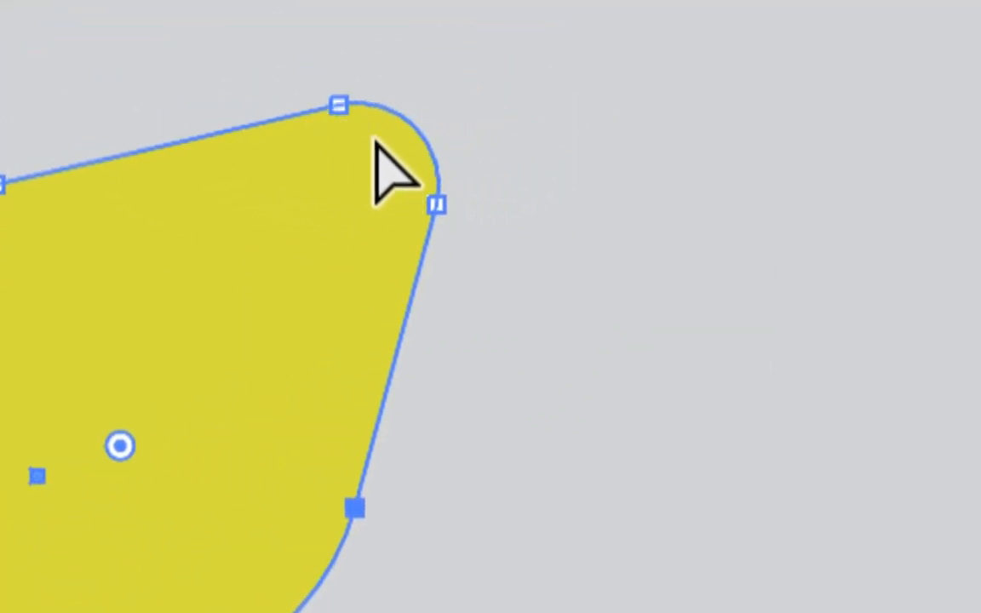
left_click(468, 213)
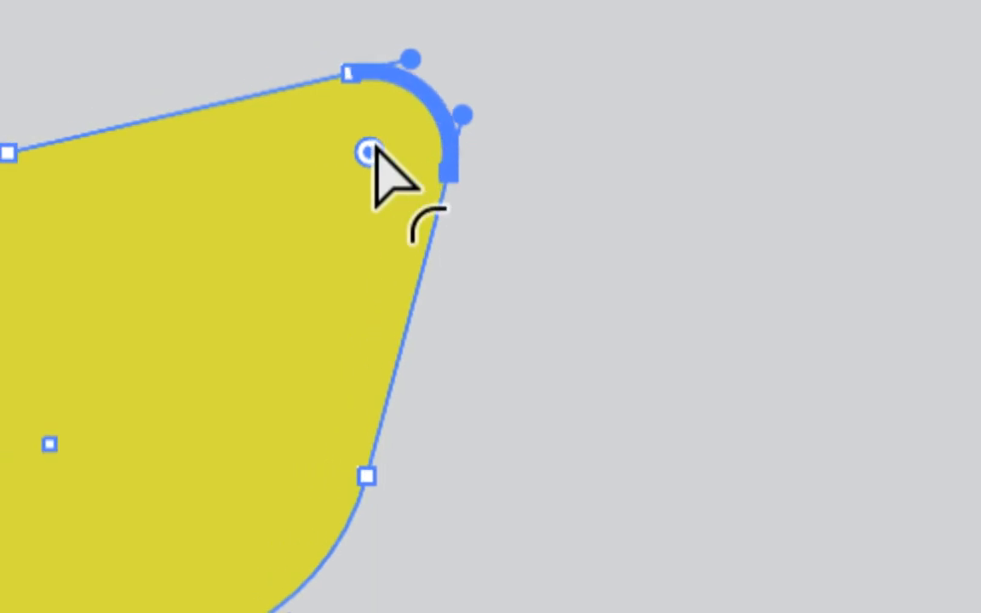
left_click_drag(314, 149, 298, 222)
left_click_drag(368, 149, 366, 153)
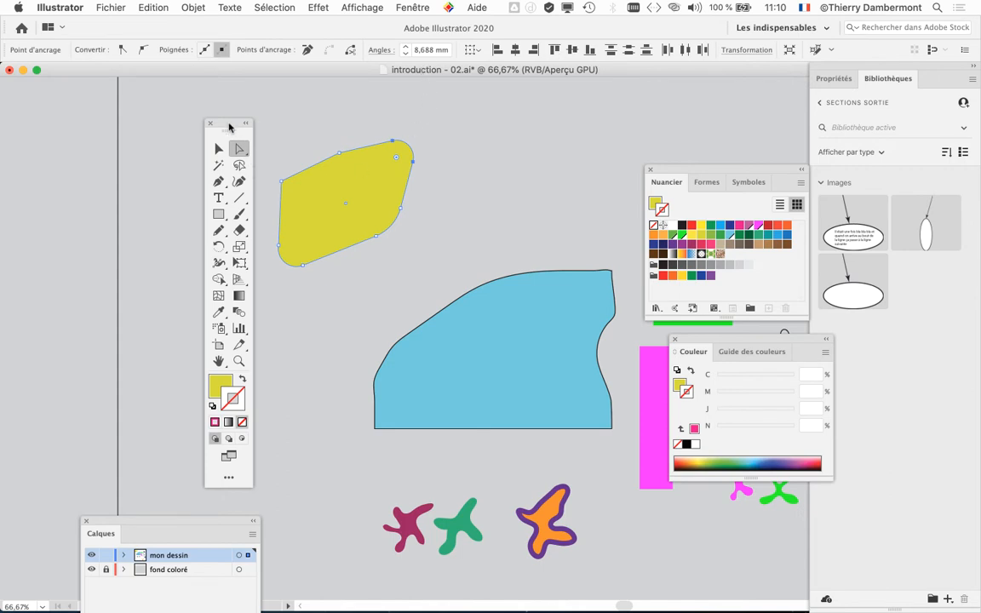
Step: Move the tools panel slightly away, hide the corner widget display and show it again
left_click_drag(228, 126, 218, 103)
left_click(352, 7)
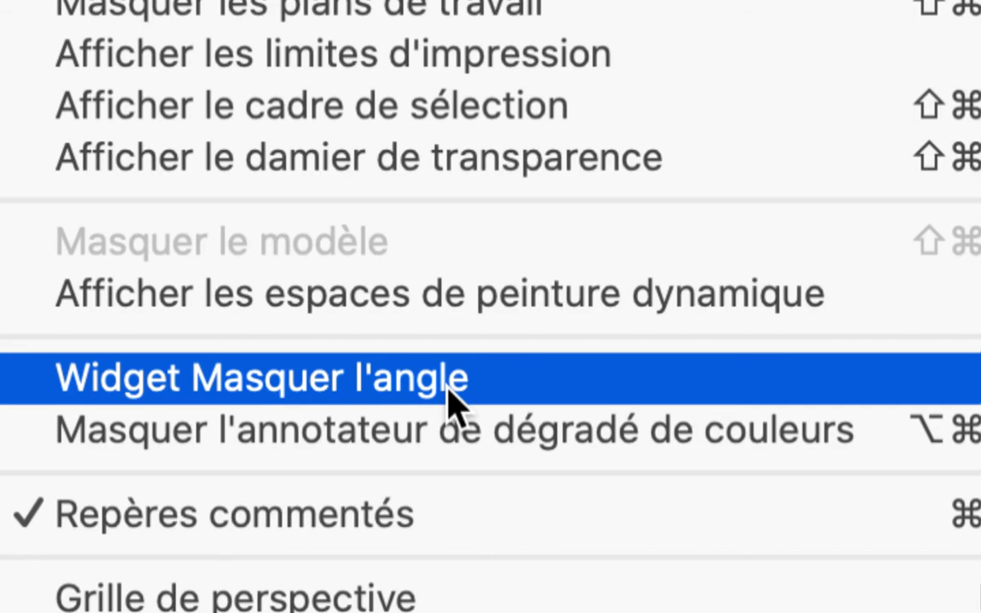
left_click(451, 379)
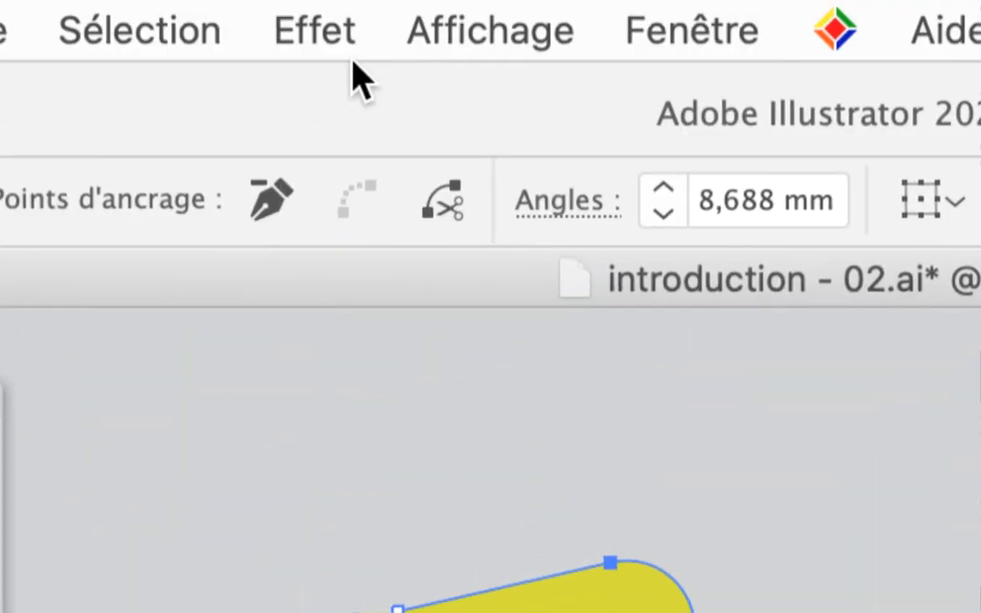
left_click(486, 34)
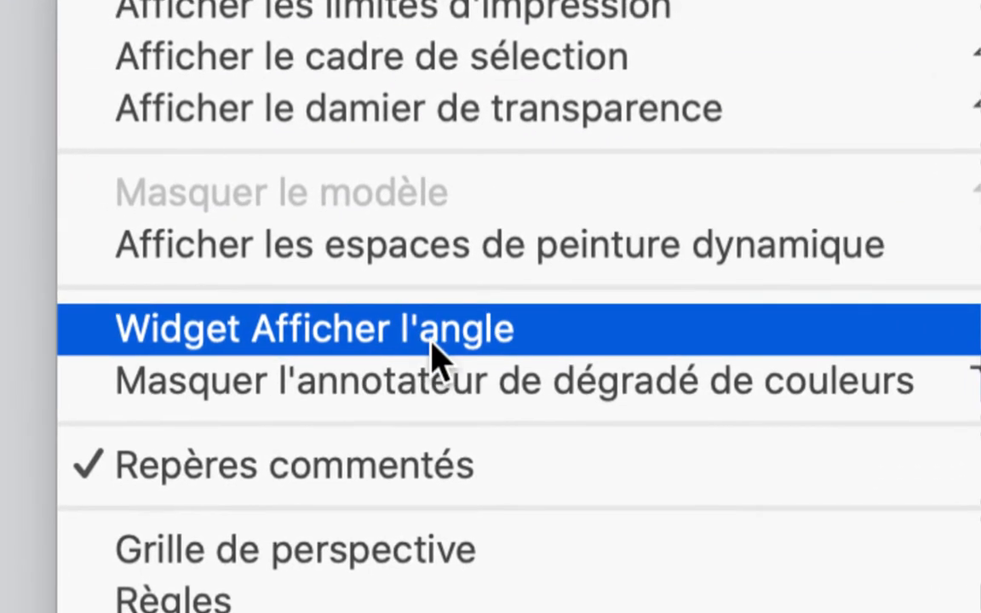
left_click(432, 354)
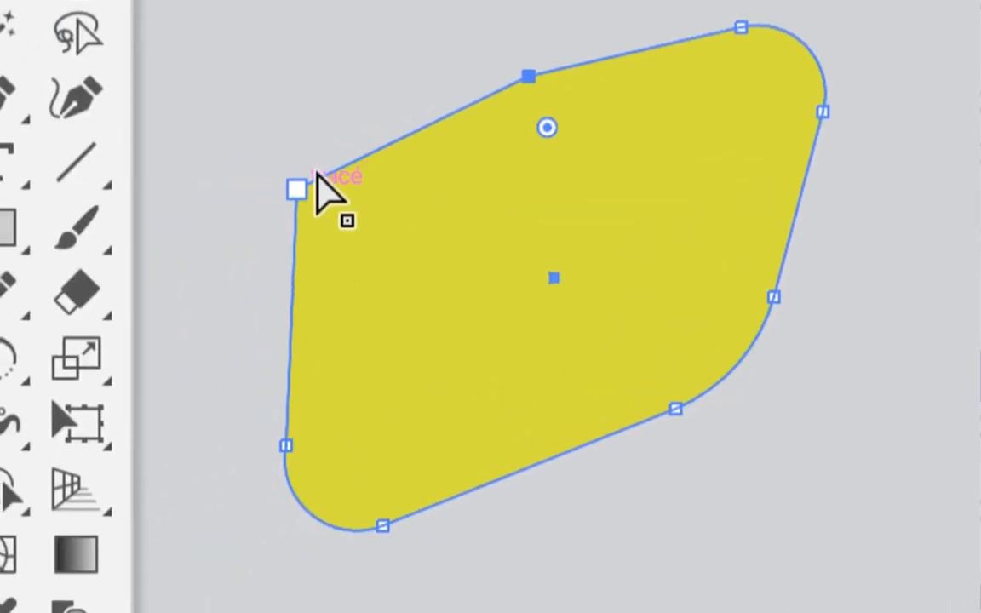
Step: Select the blue shape's lower-left anchor point and round that corner with its corner widget
left_click(122, 269)
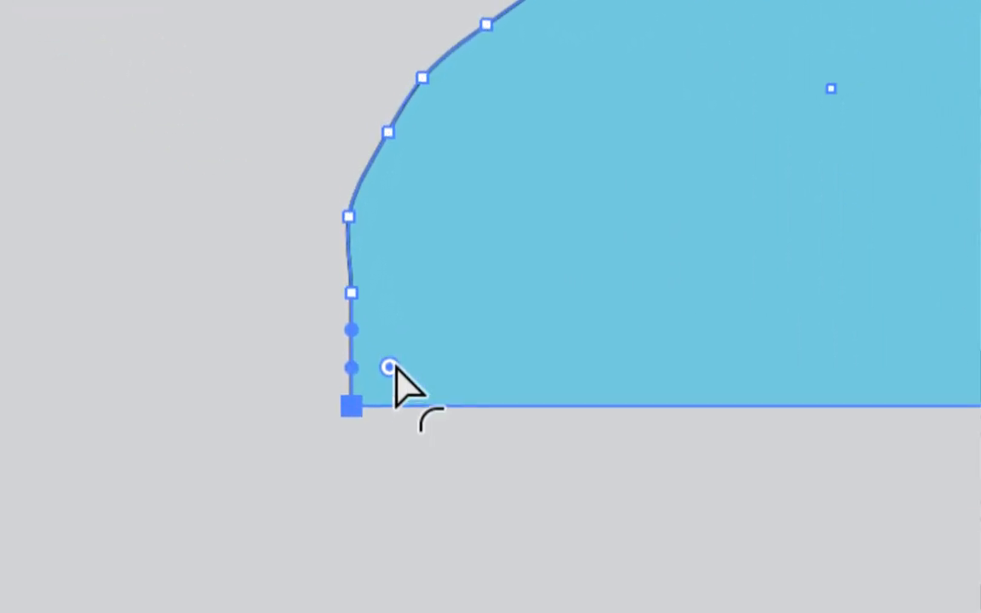
left_click_drag(390, 359, 509, 328)
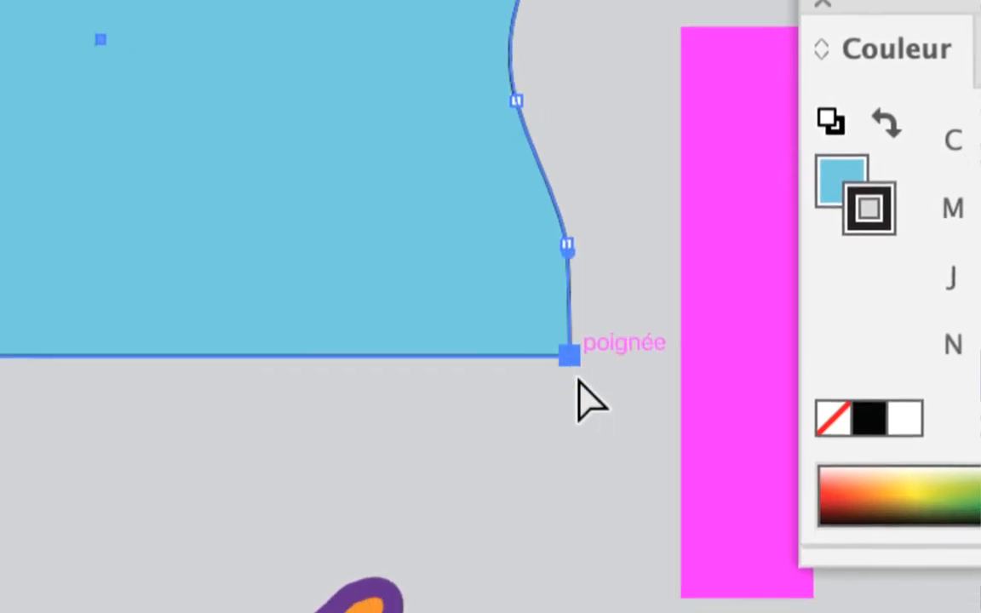
Step: Move the blue shape's lower-right anchor point down and outward, and round that corner
left_click(579, 394)
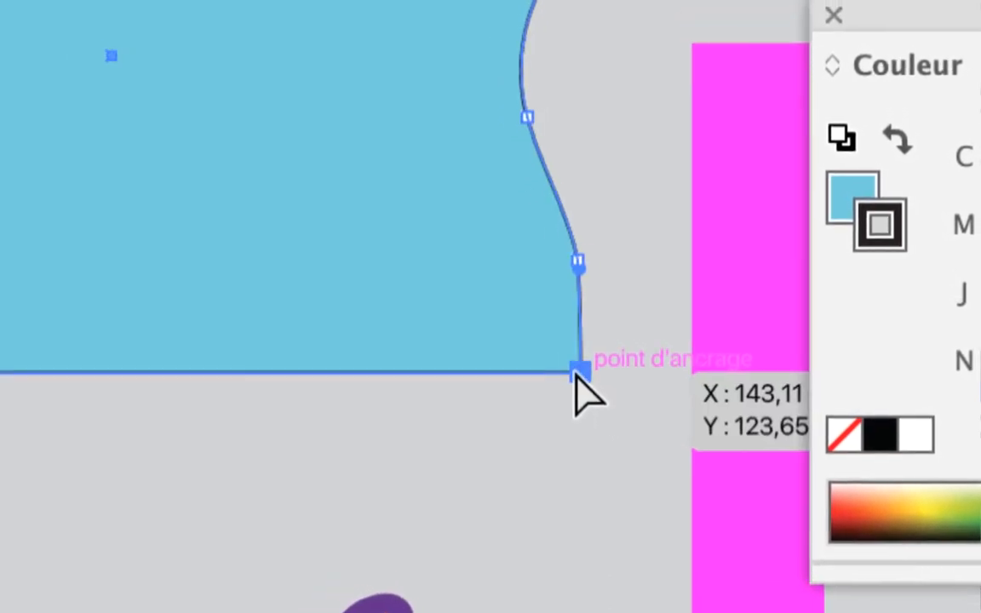
left_click_drag(576, 378, 563, 371)
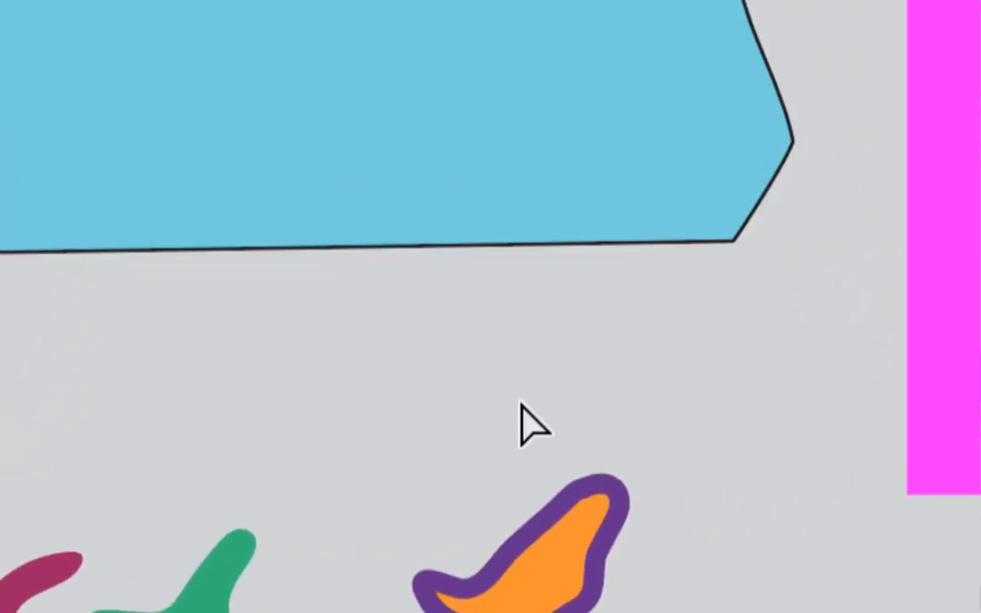
left_click_drag(563, 372, 565, 394)
key("c")
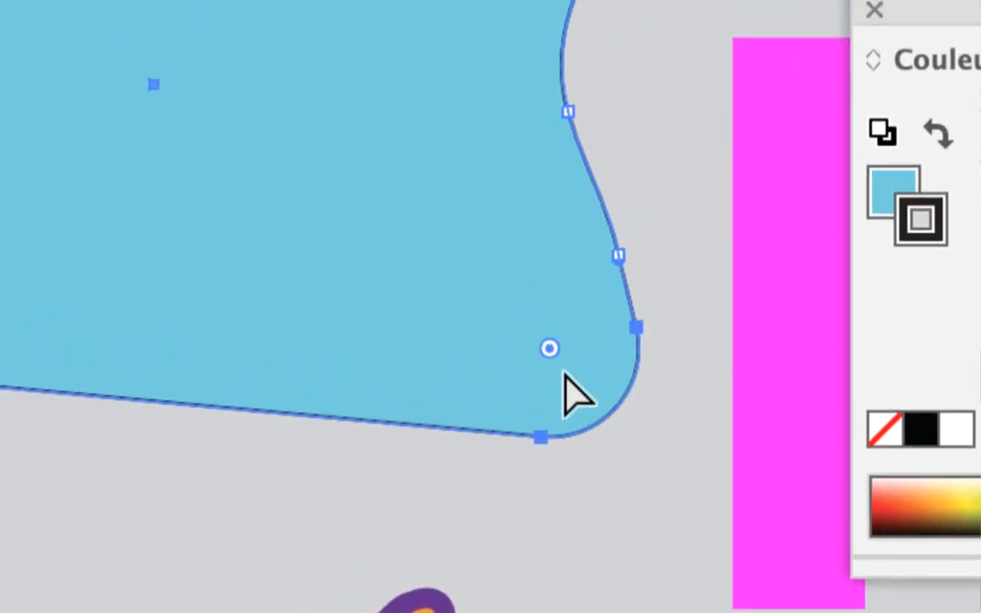
left_click(586, 345)
left_click(556, 275)
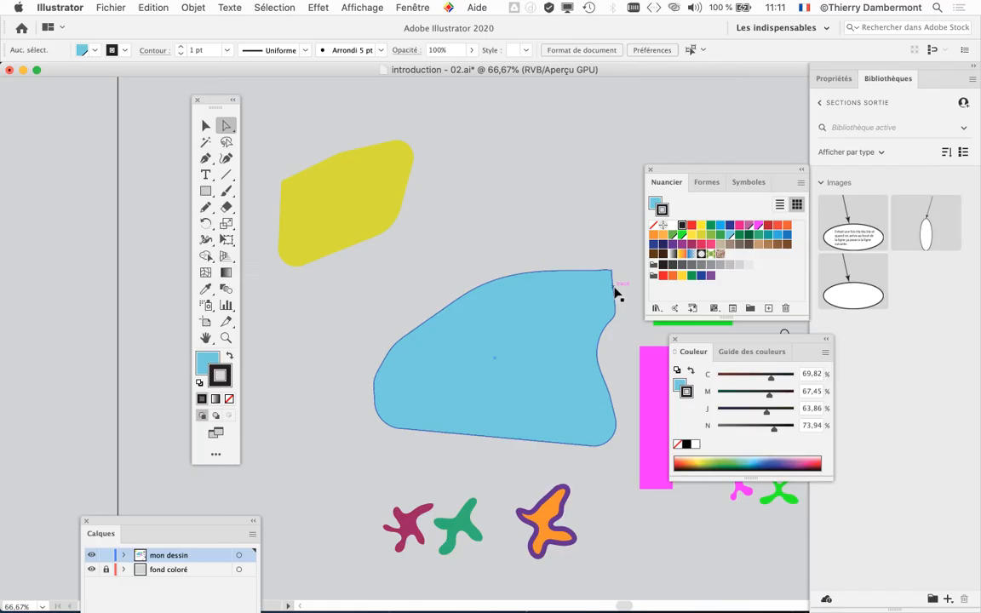
Step: Draw a blue rectangle about 35 mm wide and 29 mm high in the empty area above the existing shapes
left_click_drag(477, 423, 312, 431)
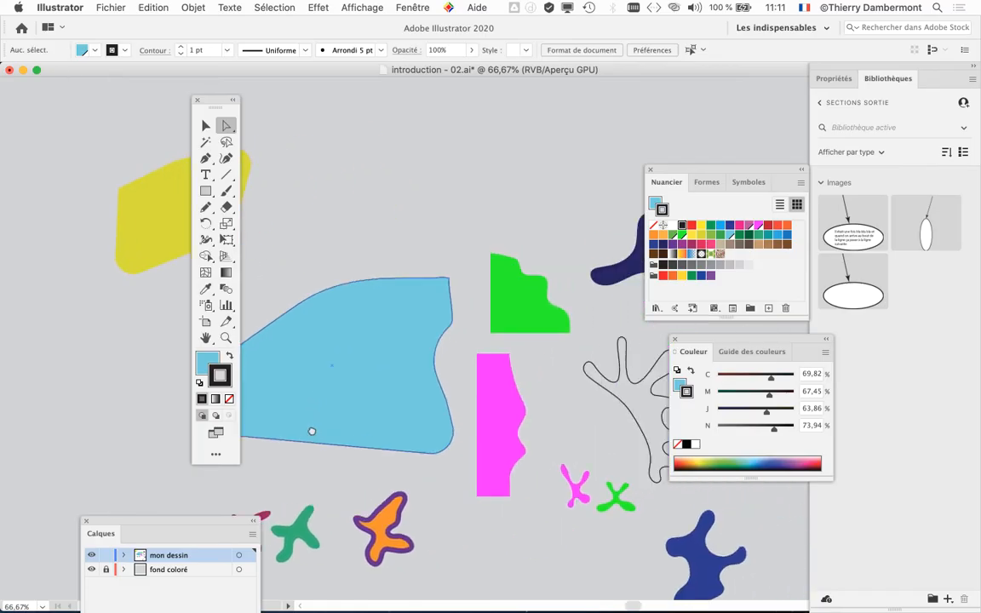
left_click_drag(487, 395, 359, 447)
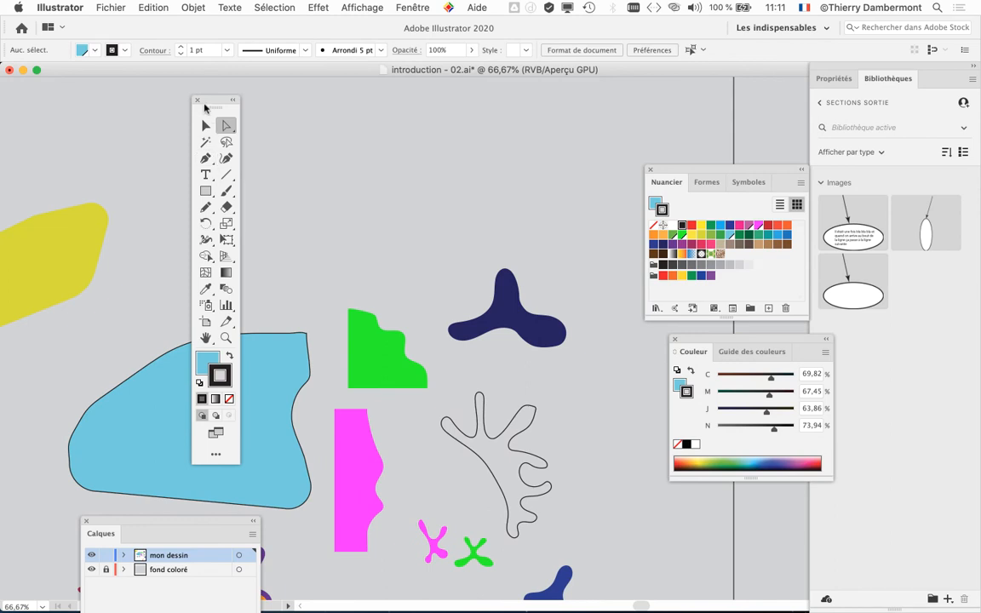
mouse_move(194, 100)
left_mouse_down()
mouse_move(57, 87)
mouse_move(83, 90)
left_mouse_up()
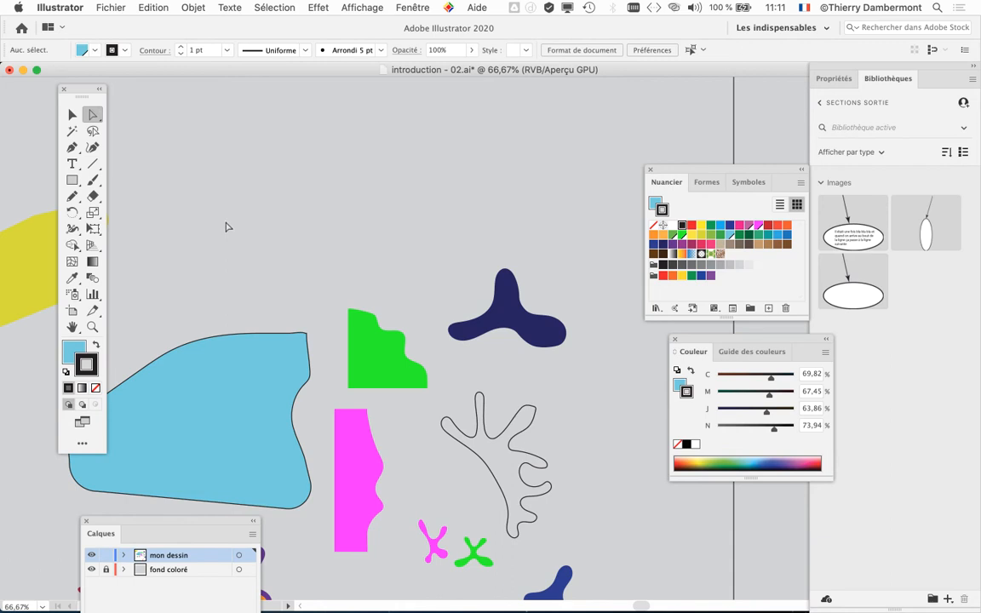
left_click_drag(82, 90, 125, 104)
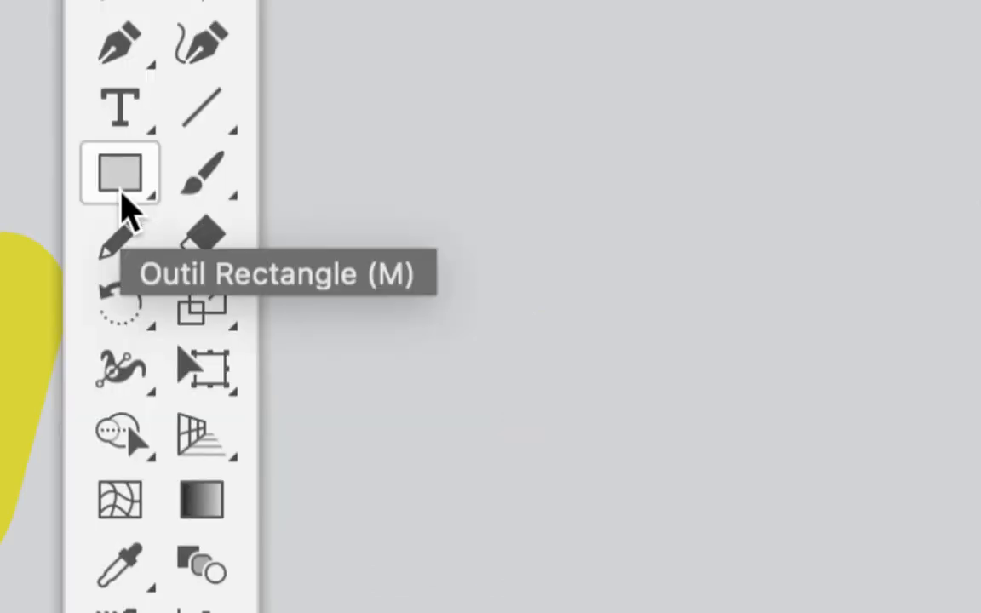
left_click(121, 196)
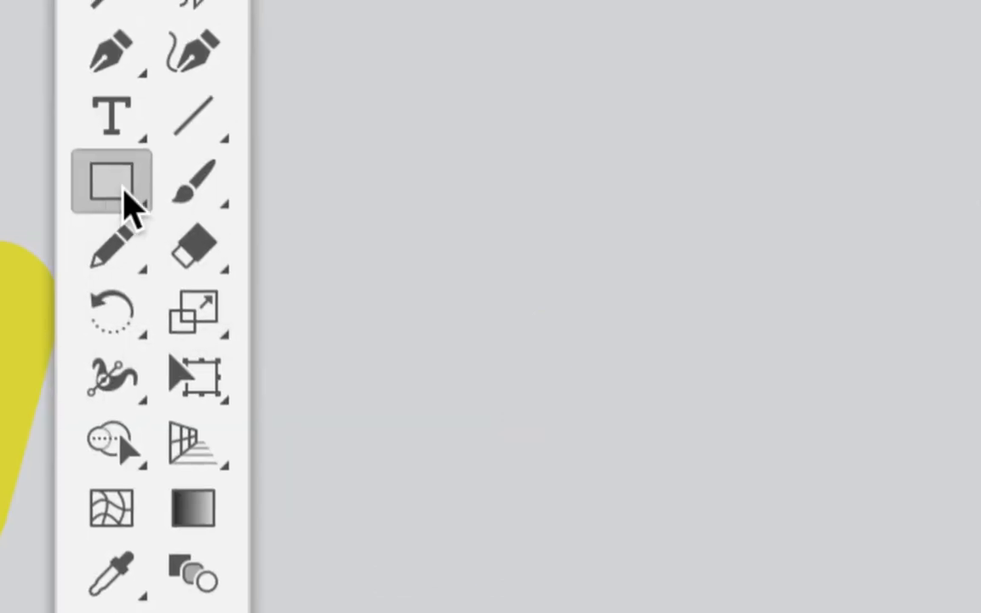
left_click_drag(392, 92, 552, 227)
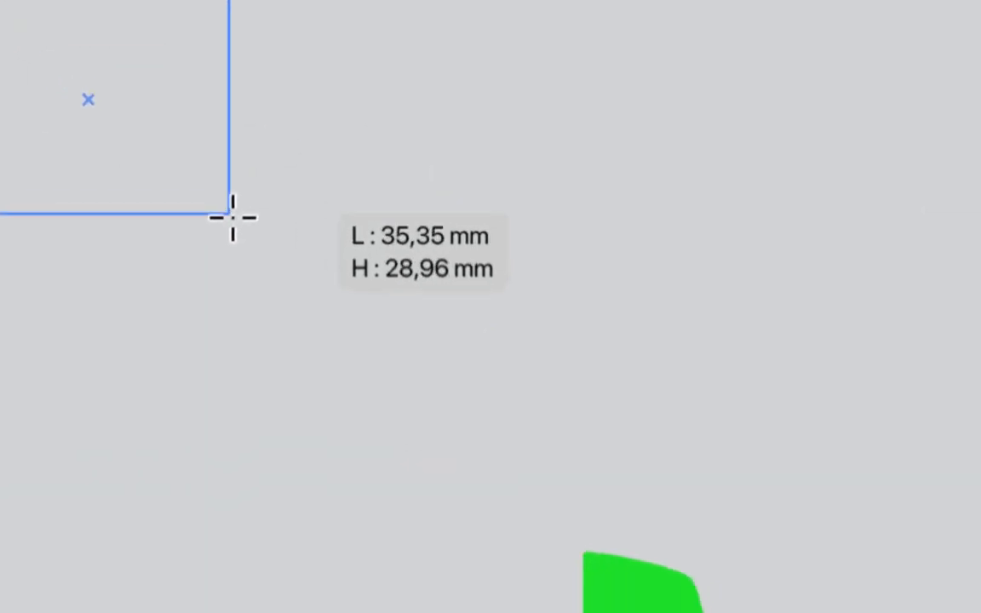
left_click_drag(233, 218, 231, 216)
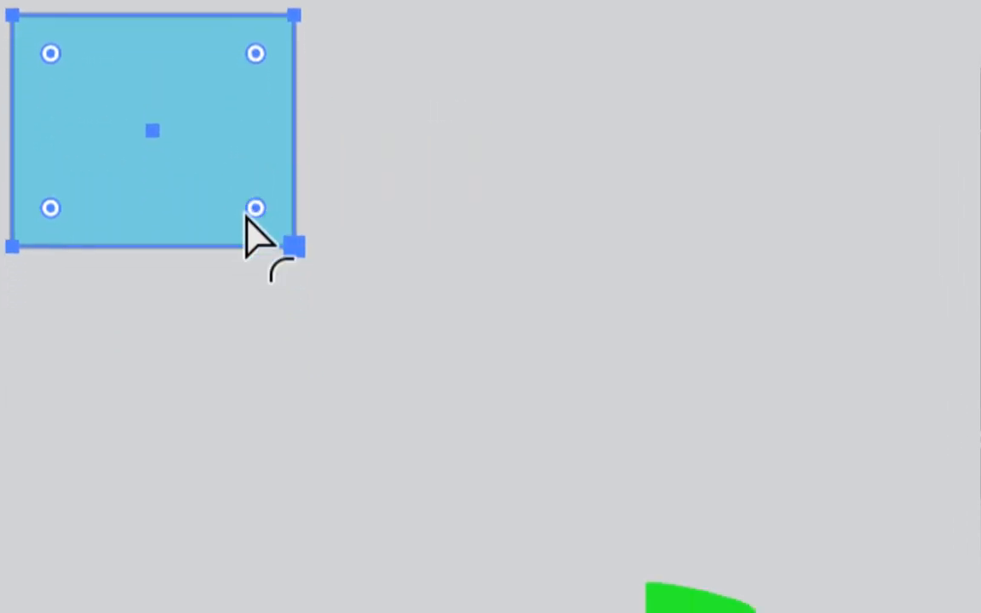
Step: Round all four corners of the new blue rectangle together to a radius of about 9 mm
left_click_drag(204, 213, 343, 214)
left_click_drag(237, 215, 156, 201)
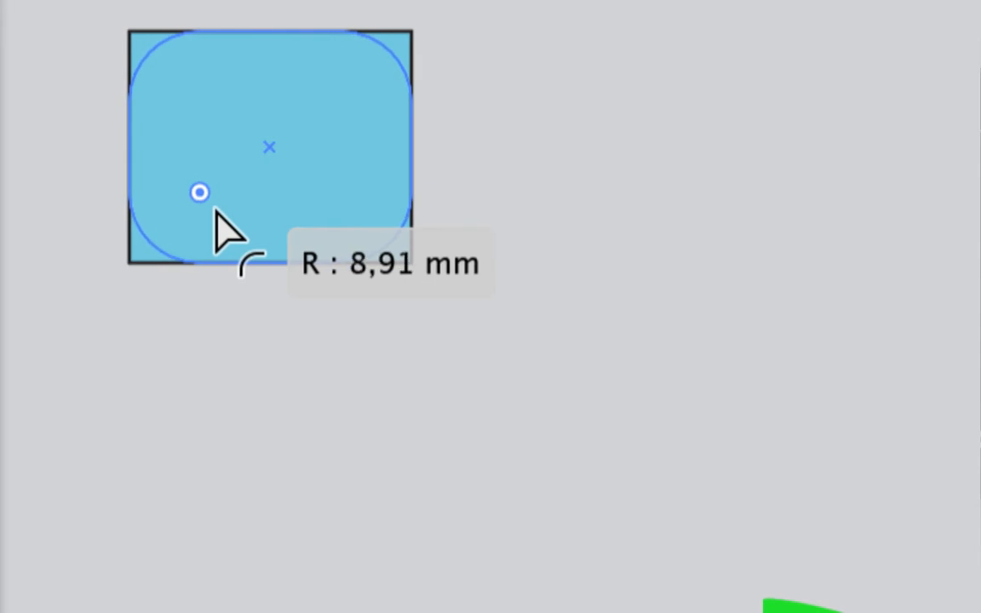
left_click_drag(215, 210, 207, 211)
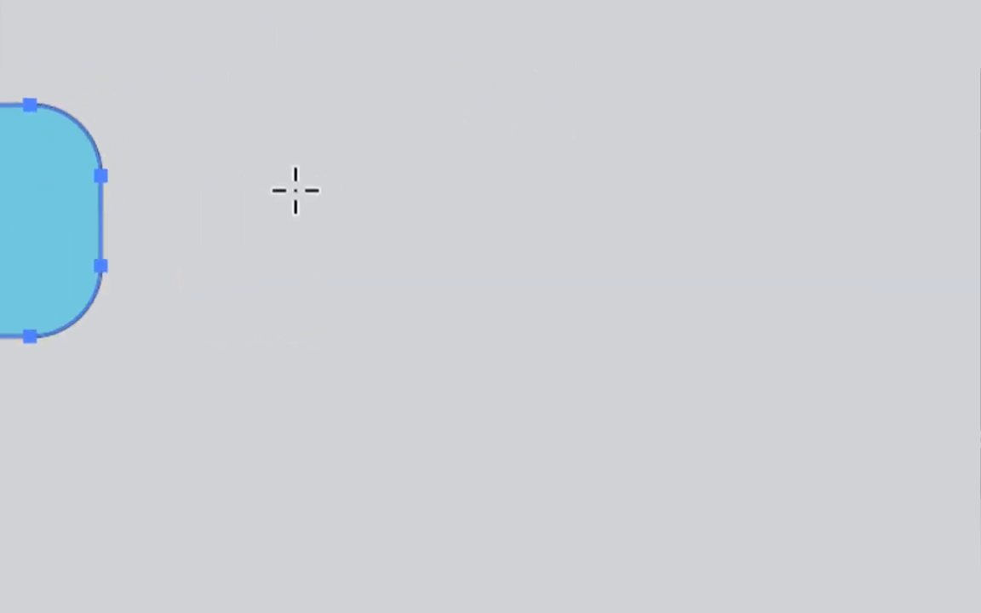
Step: Draw a second, taller rectangle beside the rounded blue one and fill it with the bright green swatch
left_click_drag(979, 66, 980, 445)
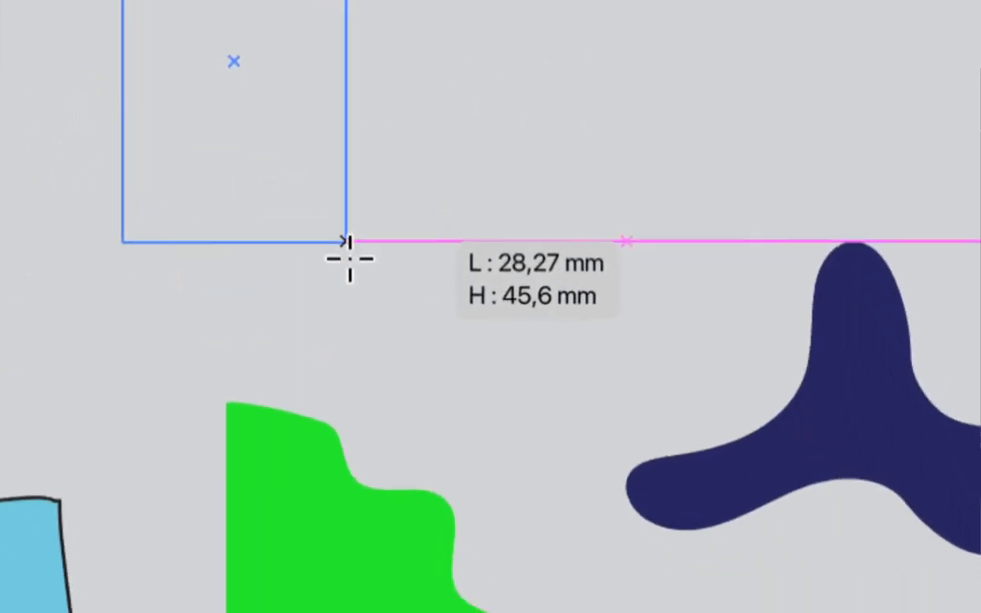
left_click_drag(349, 260, 350, 254)
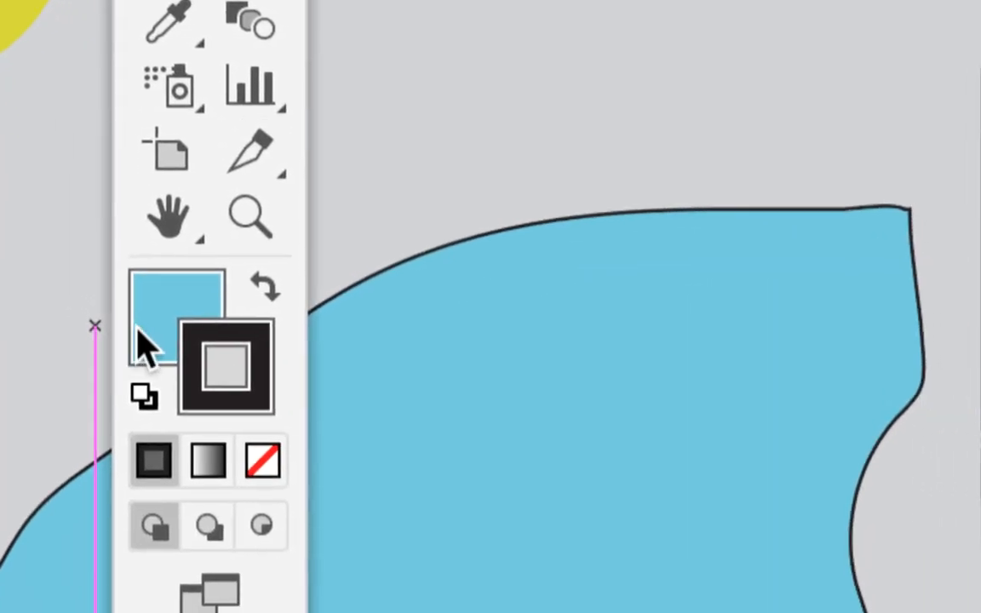
left_click(141, 337)
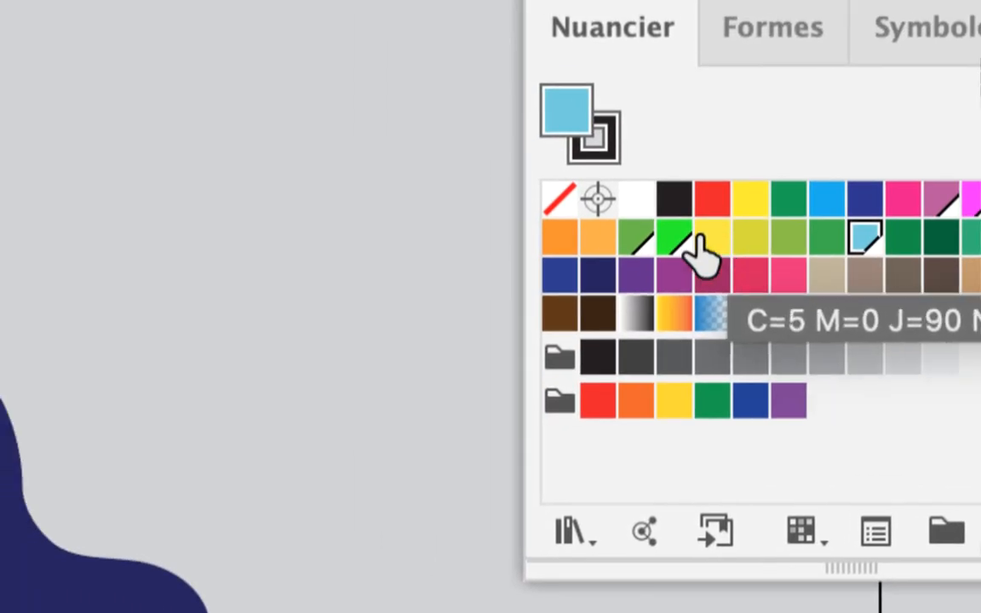
left_click(683, 235)
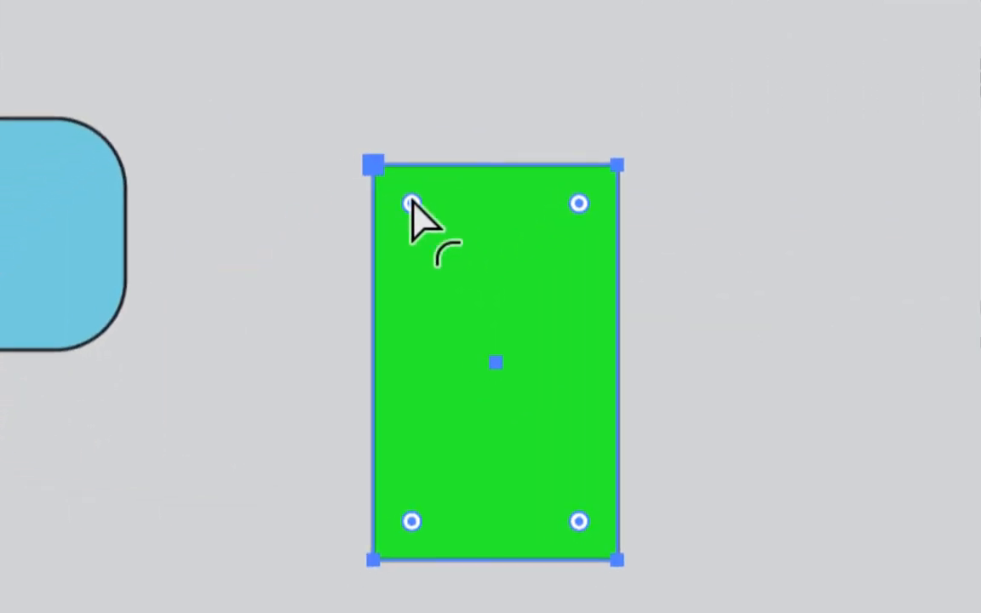
Step: Round all four corners of the green rectangle strongly and reactivate the Rectangle tool
left_click_drag(335, 318, 402, 356)
key("m")
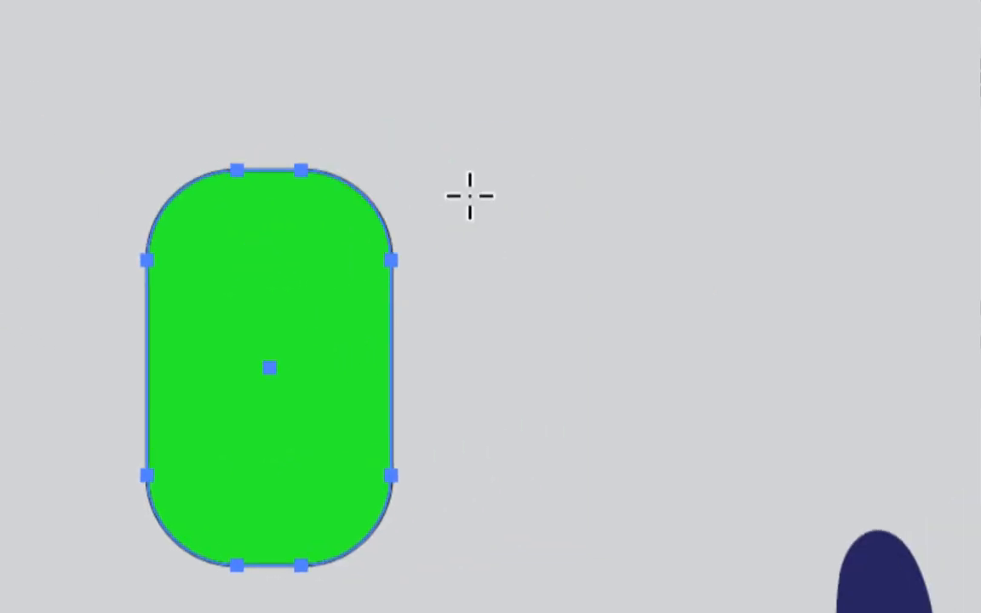
Step: Draw a third green rectangle, wider than tall, beside the rounded green one and display its live corner widgets with the Direct Selection tool
left_click_drag(480, 162, 548, 222)
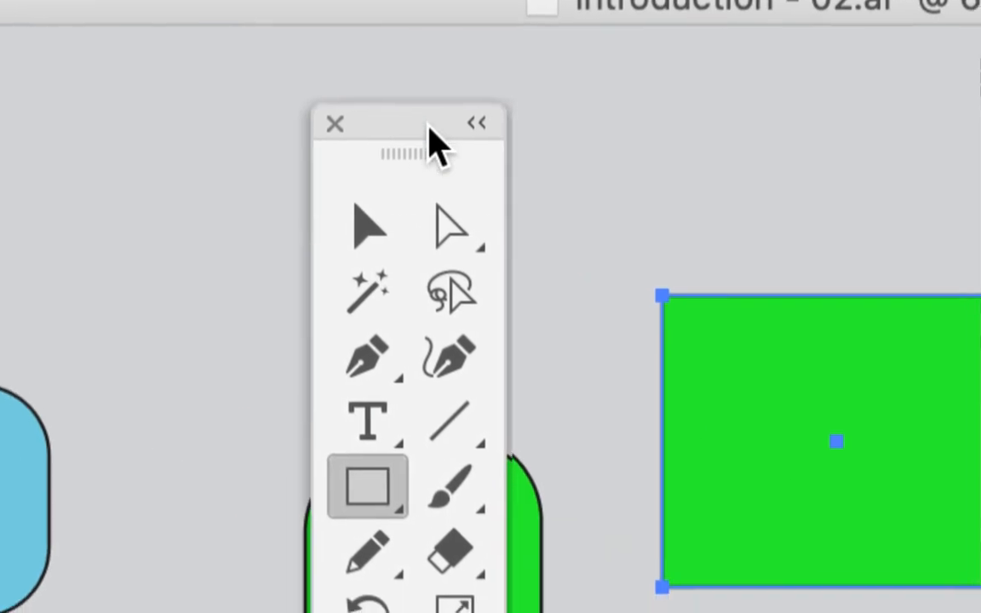
left_click(499, 251)
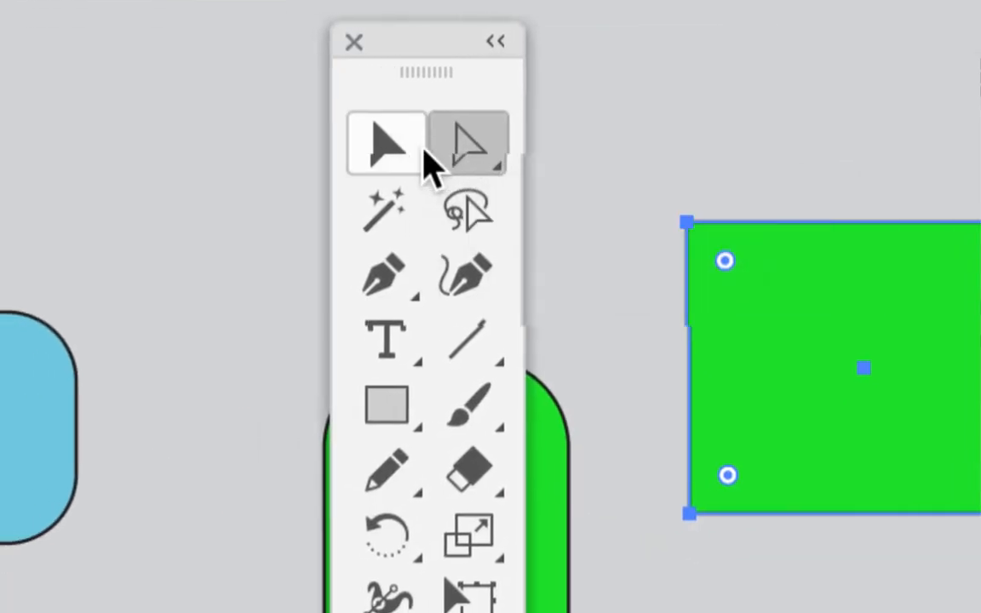
left_click(332, 140)
left_click(420, 157)
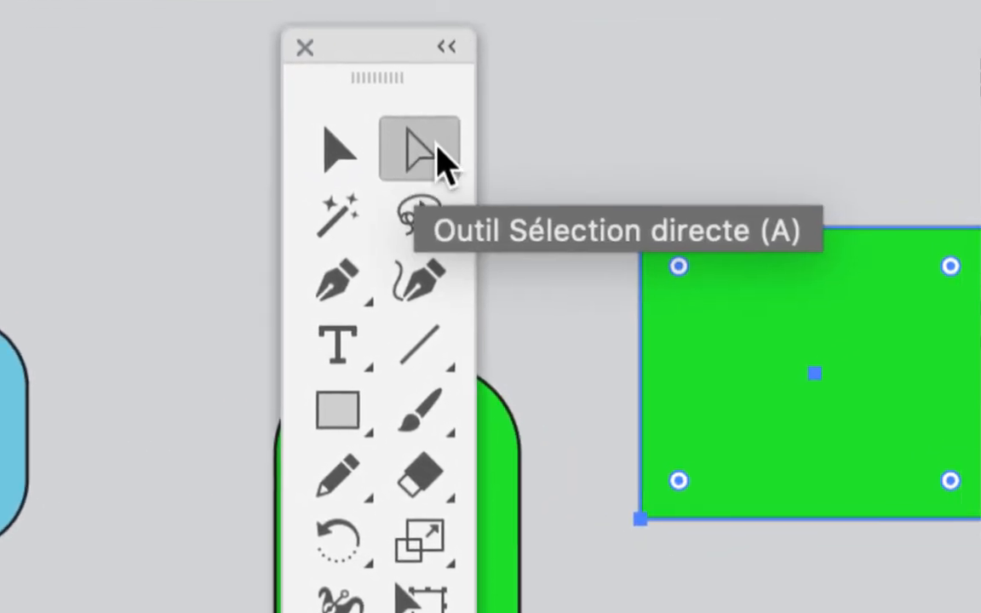
Step: Deselect and reselect the new rectangle, and round all four of its corners together with the Direct Selection tool
left_click(342, 143)
left_click(757, 211)
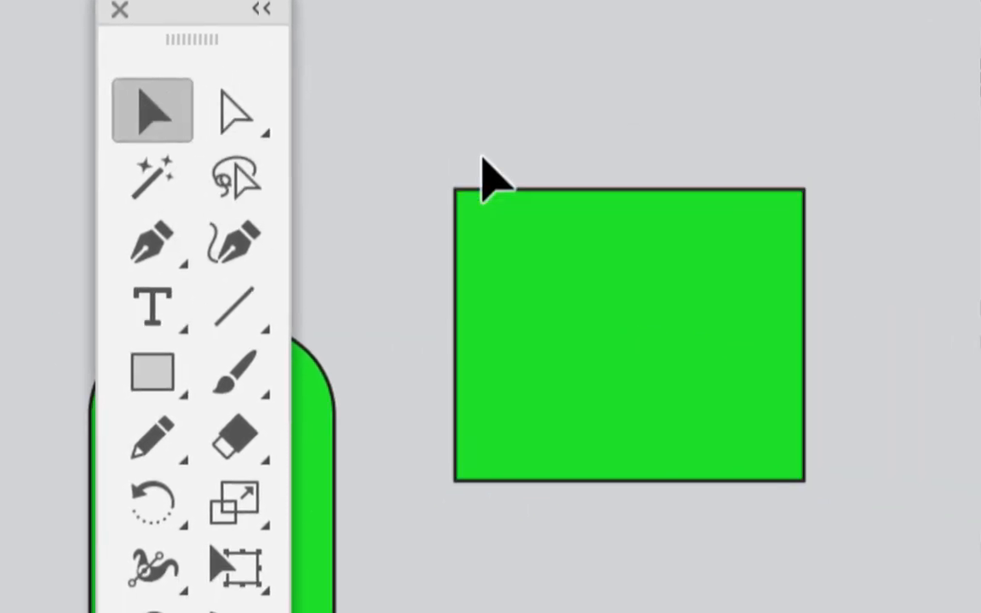
left_click(760, 228)
mouse_move(481, 166)
left_mouse_down()
mouse_move(508, 164)
mouse_move(499, 170)
left_mouse_up()
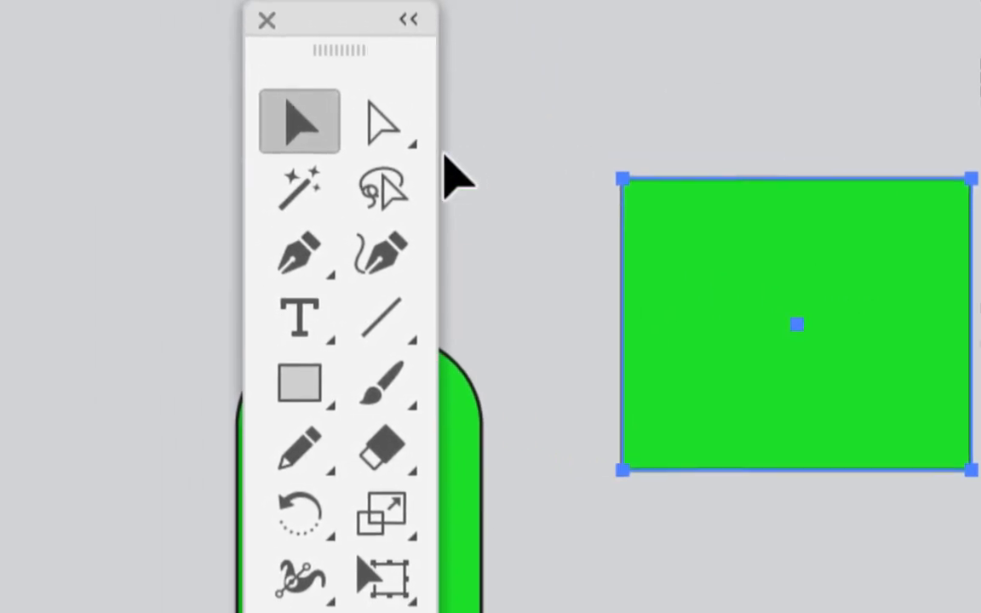
left_click(192, 121)
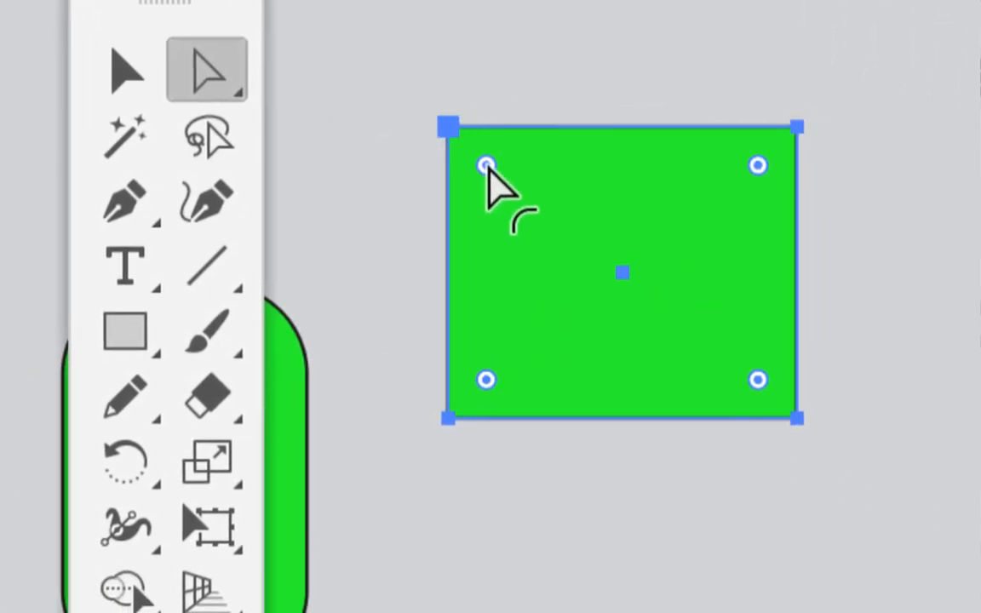
left_click_drag(655, 216, 783, 305)
left_click_drag(512, 180, 493, 177)
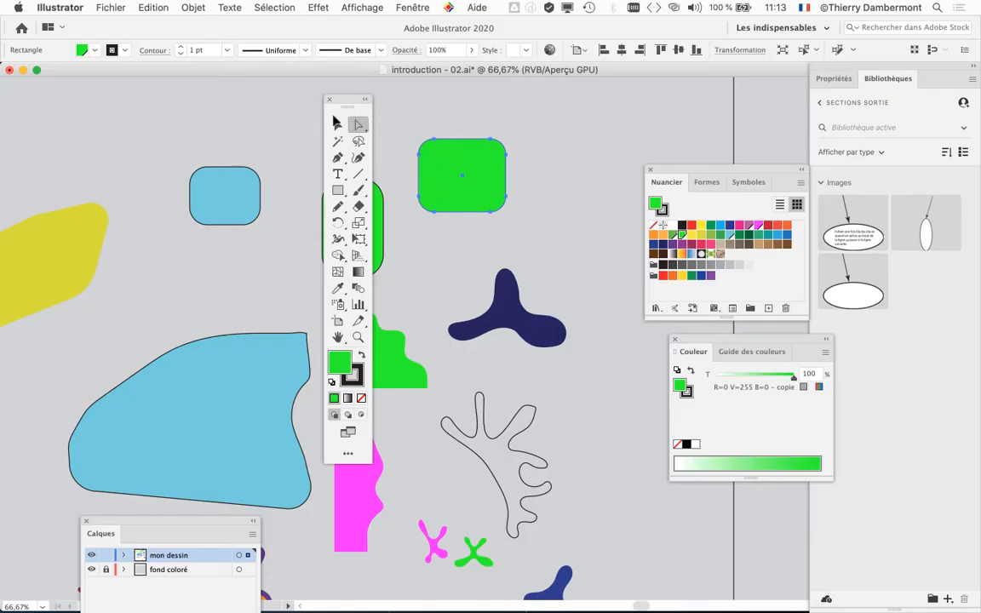
Step: Draw a large upright green rectangle to the right of the rounded ones and hide the selection edges
left_click_drag(354, 108, 210, 118)
scroll(231, 166, "right", 5)
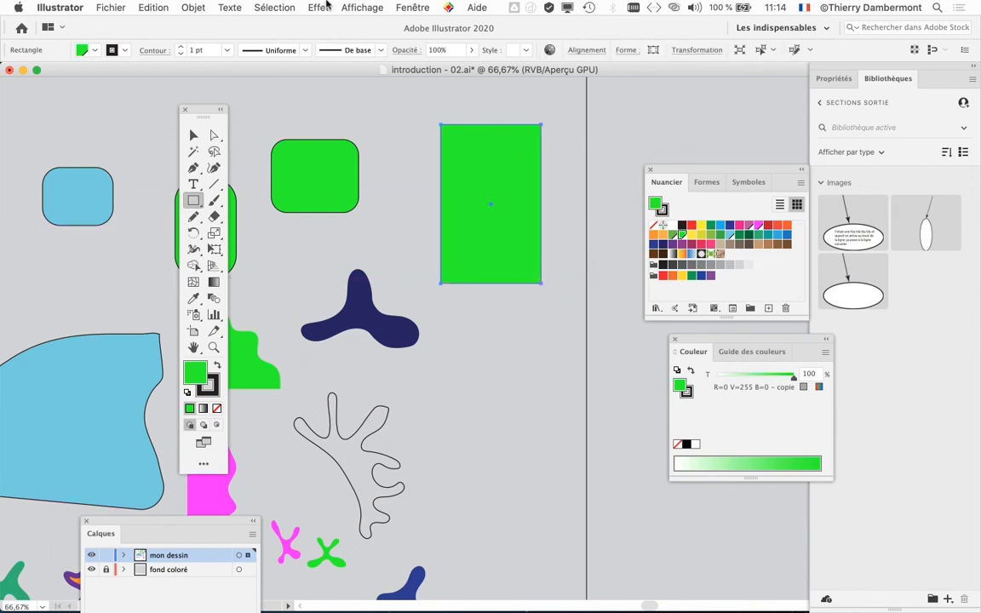
left_click(353, 7)
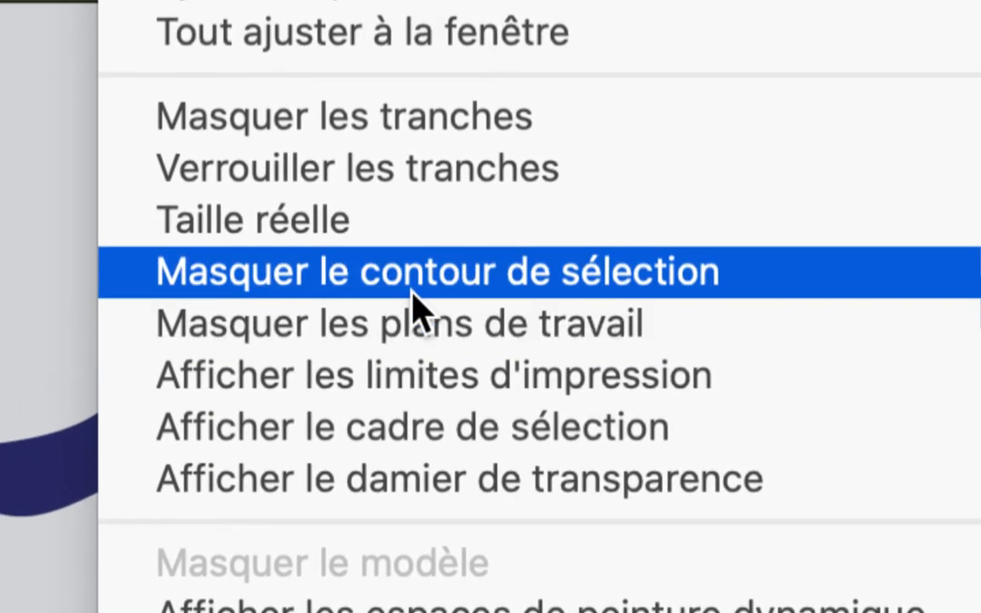
left_click(413, 288)
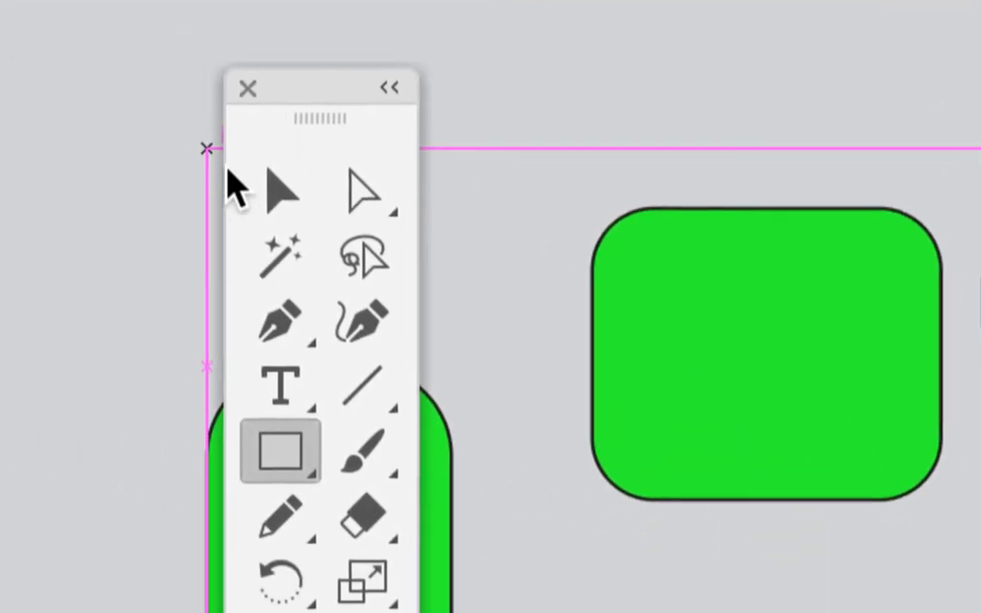
Step: Move the wide rounded green rectangle slightly down and toward the large upright rectangle with the Selection tool
left_click(269, 180)
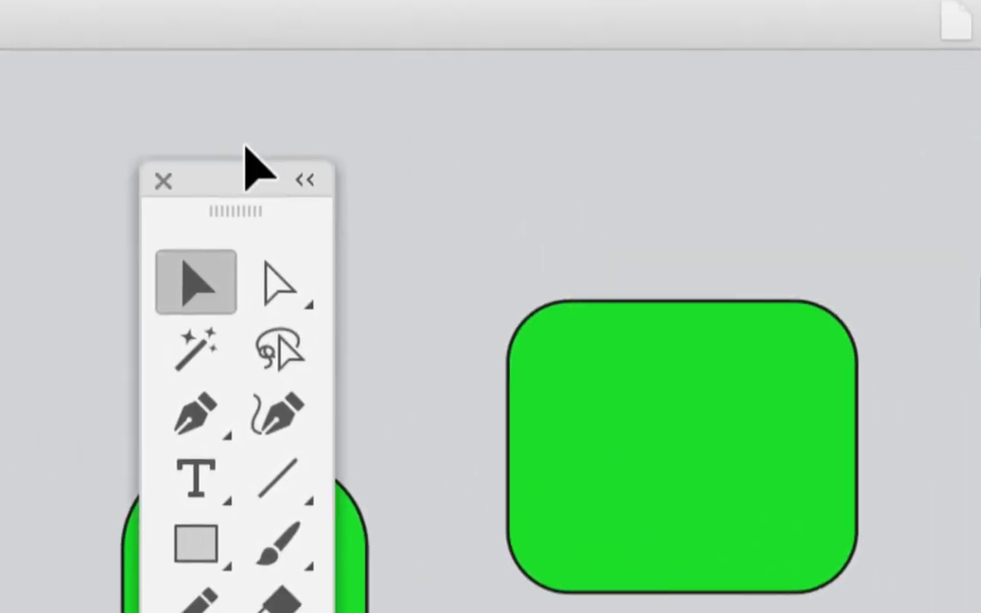
left_click_drag(328, 83, 332, 143)
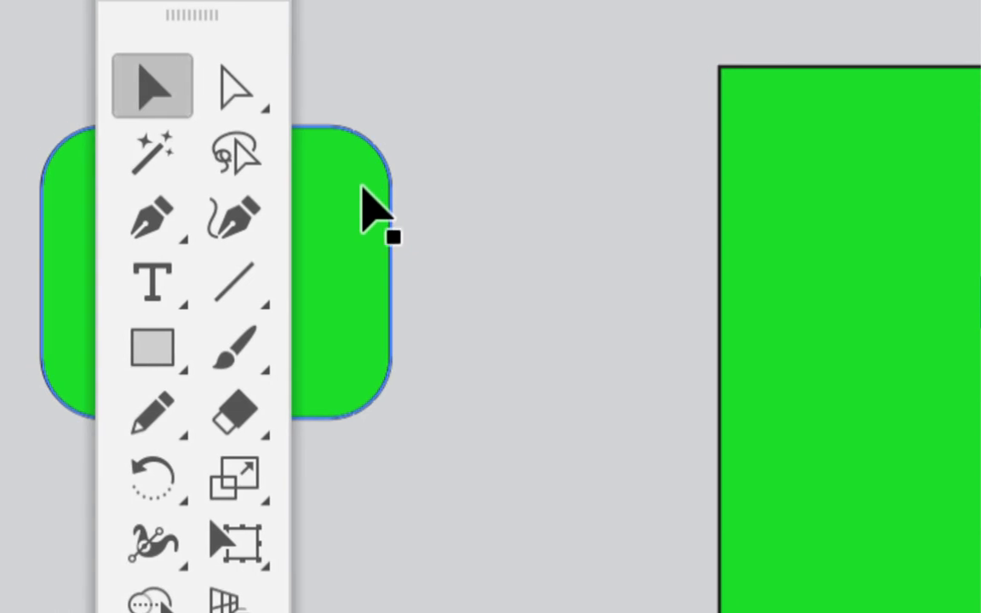
left_click_drag(523, 382, 583, 435)
left_click_drag(383, 205, 451, 225)
Step: Select the large green rectangle and the dark blue shape in turn to check how selections look with edges hidden
left_click(719, 135)
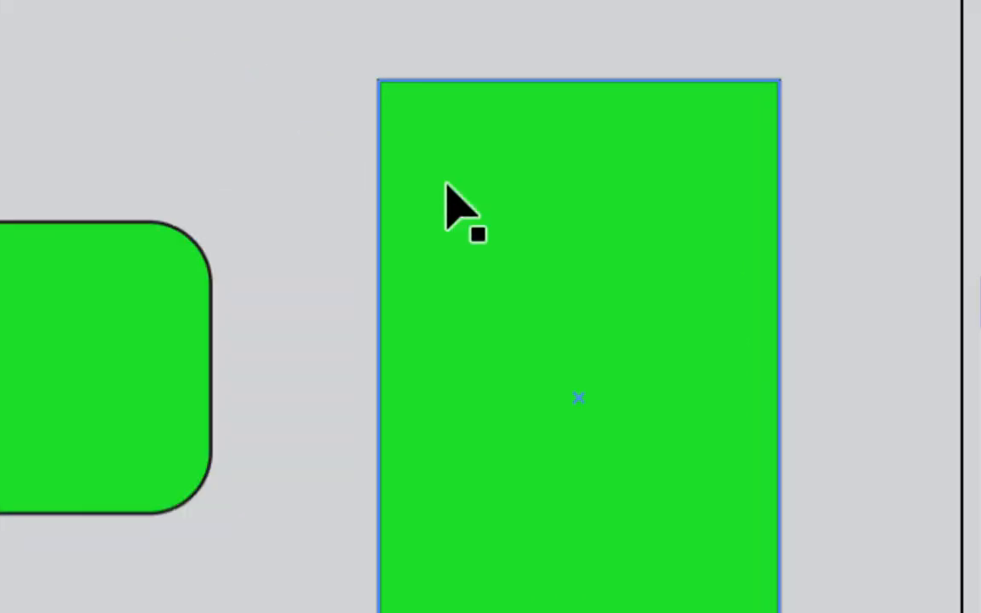
left_click(453, 230)
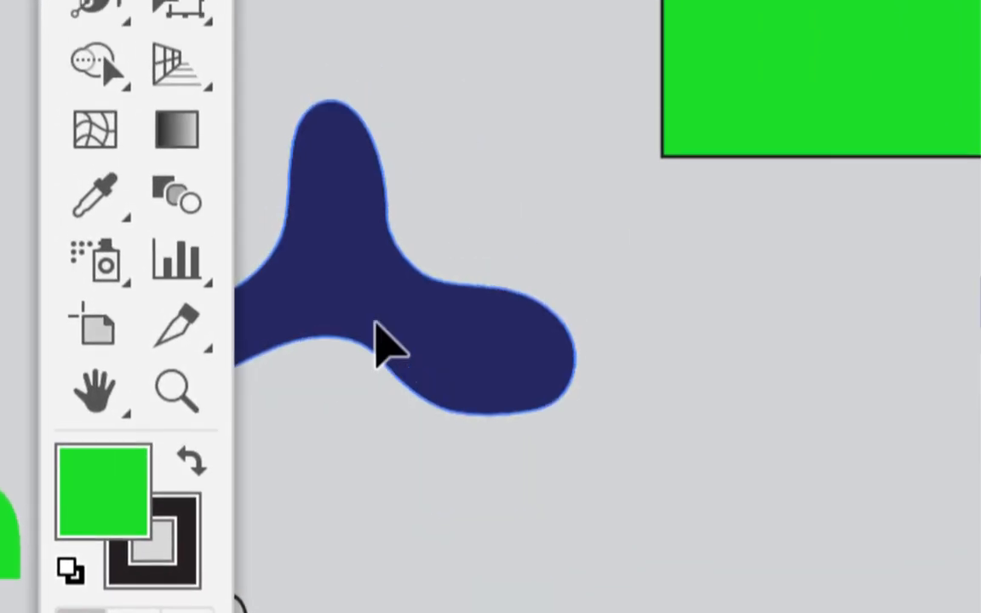
left_click(383, 339)
left_click(268, 334)
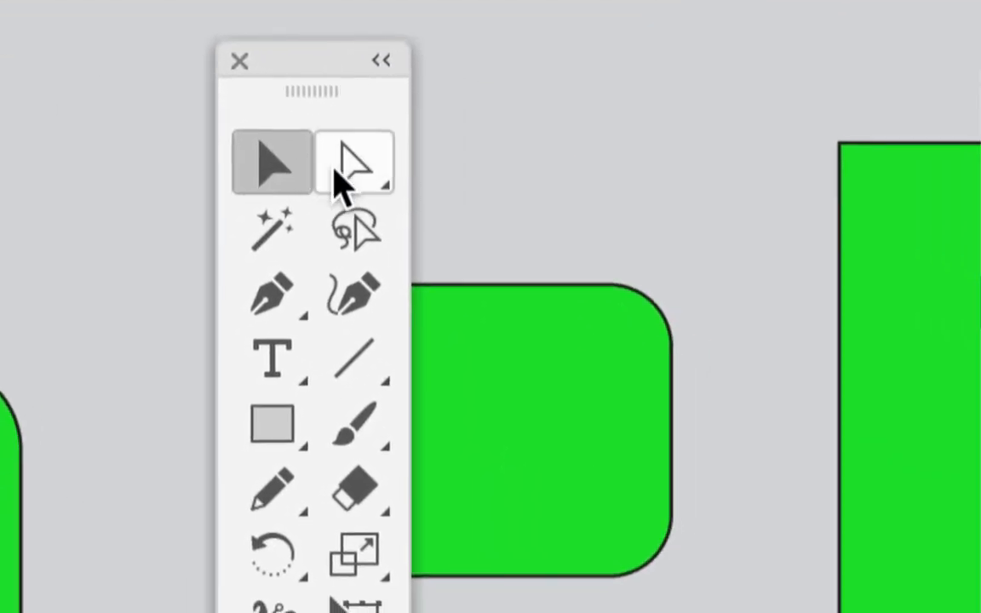
Step: Activate the Direct Selection tool and show the selection edges again
left_click(346, 175)
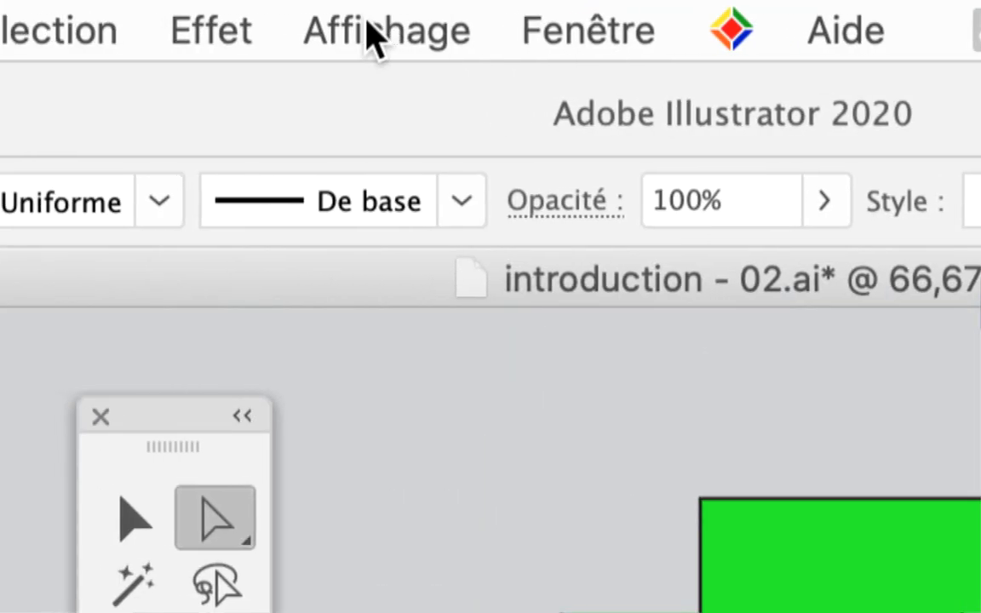
left_click(372, 34)
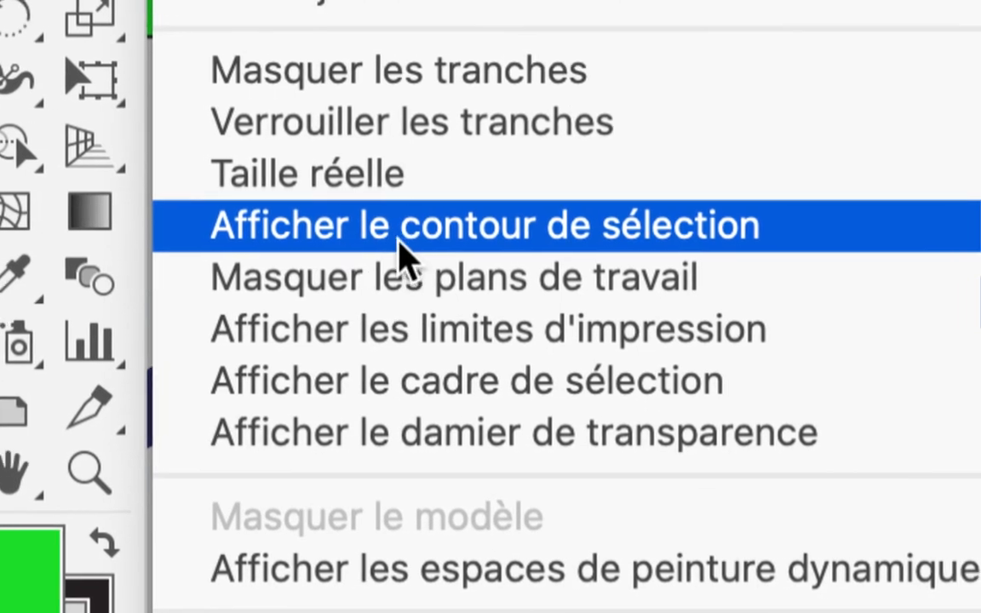
left_click(400, 251)
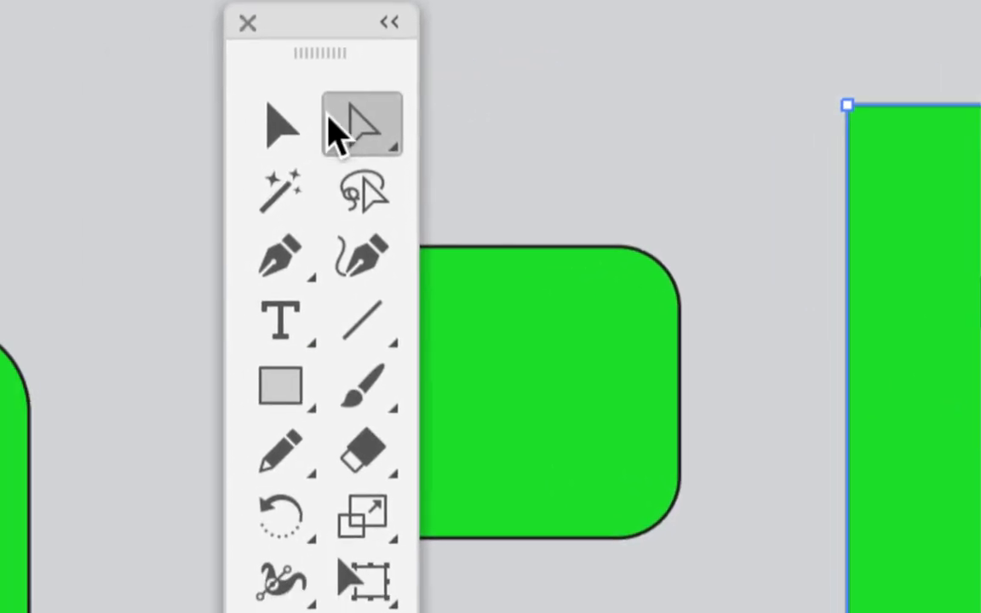
Step: Try rounding all four corners of the large green rectangle together and return them to square
left_click(327, 126)
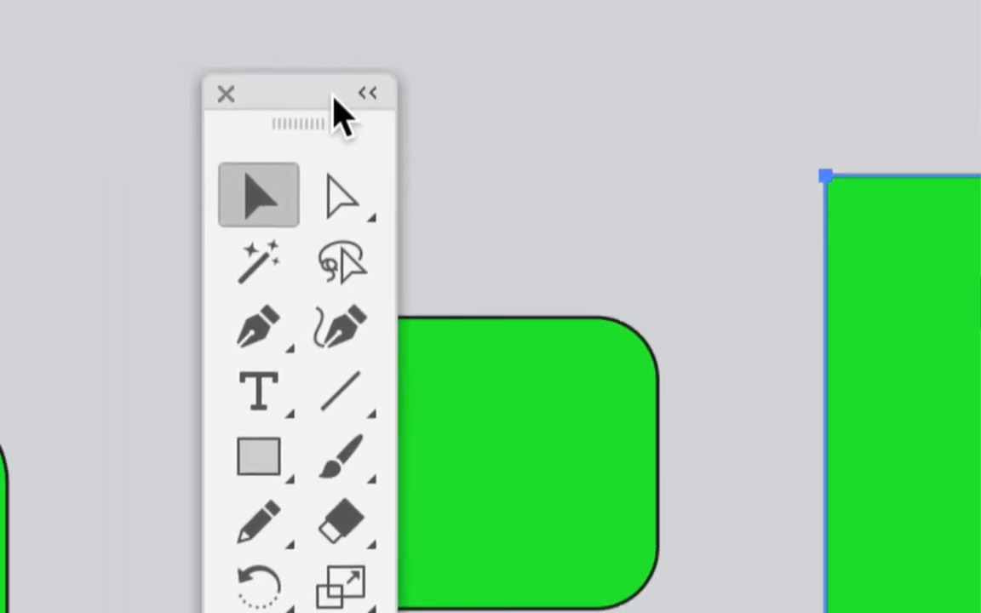
left_click_drag(344, 114, 407, 110)
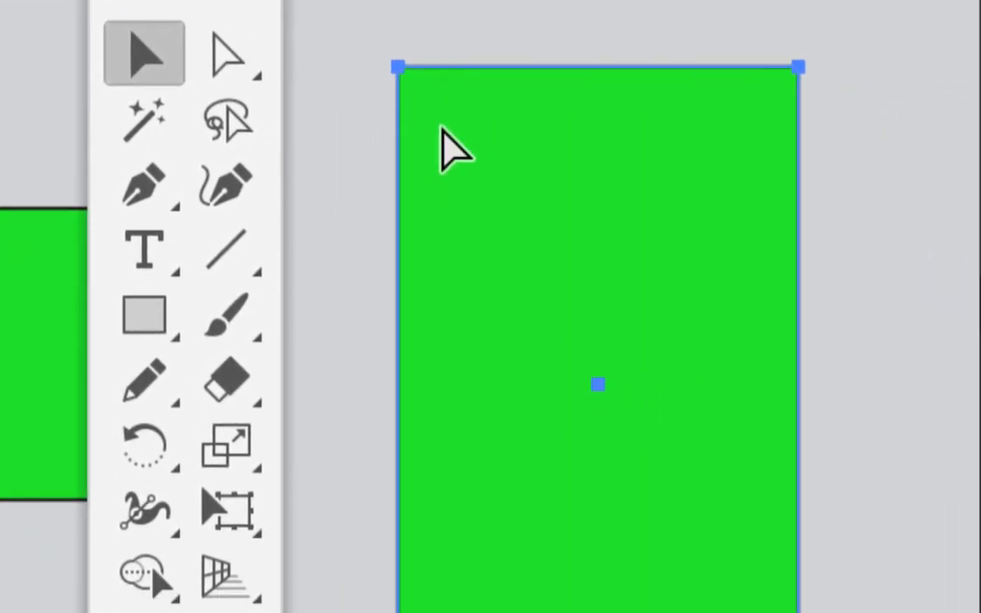
left_click_drag(439, 128, 458, 157)
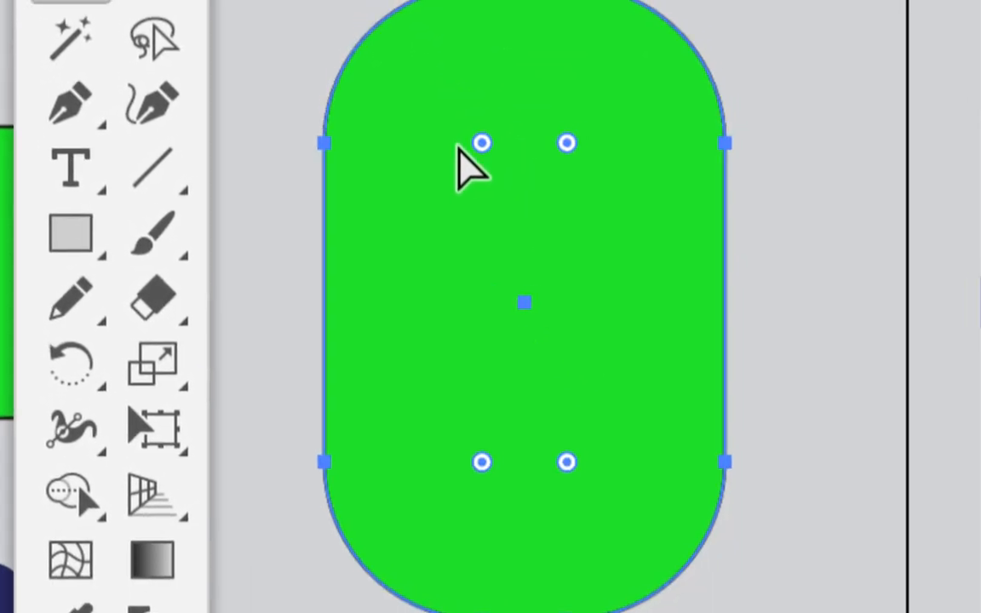
left_click_drag(487, 125, 425, 128)
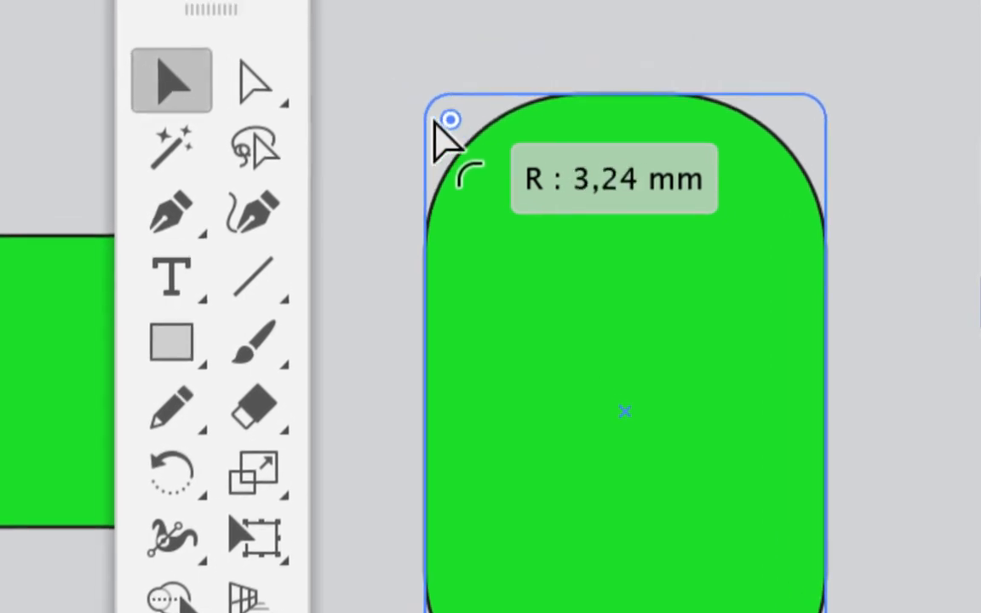
Step: Round only the two upper corners of the large green rectangle separately, with a larger radius at the upper left, and clear the tools panel away
left_click(400, 119)
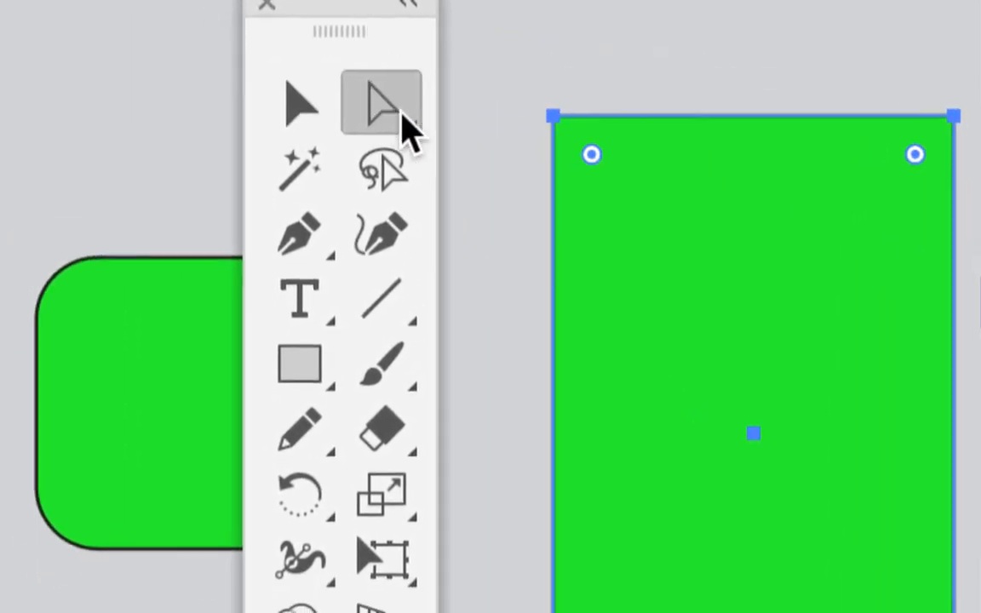
left_click(577, 102)
left_click(419, 141)
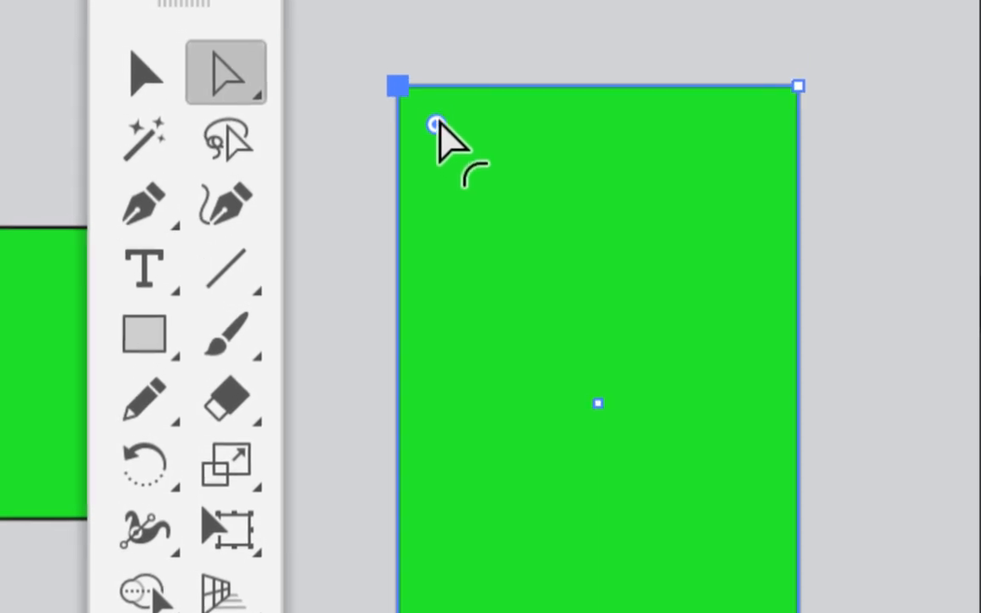
left_click_drag(435, 126, 502, 152)
left_click(513, 114)
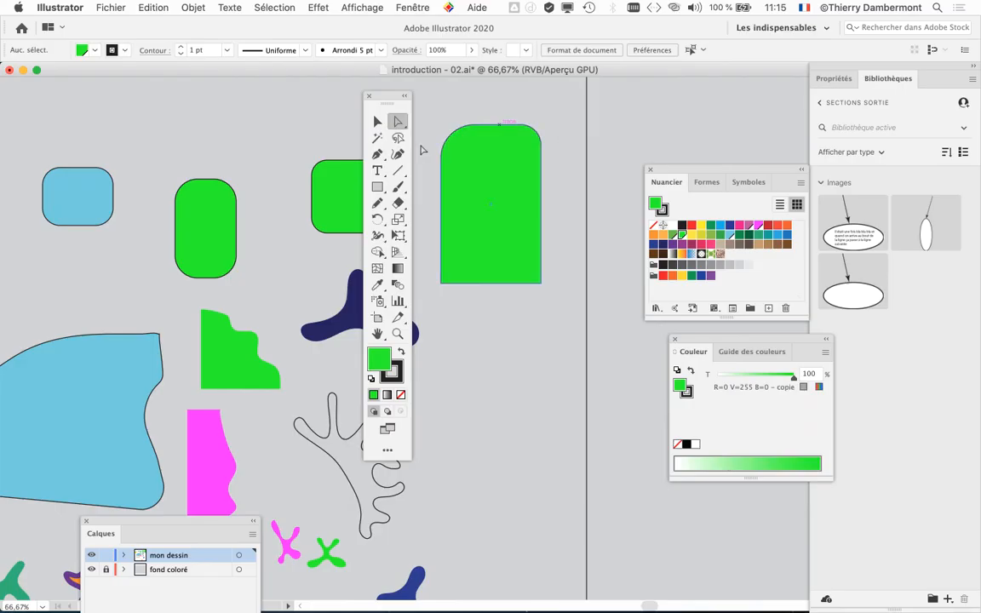
left_click_drag(390, 102, 150, 104)
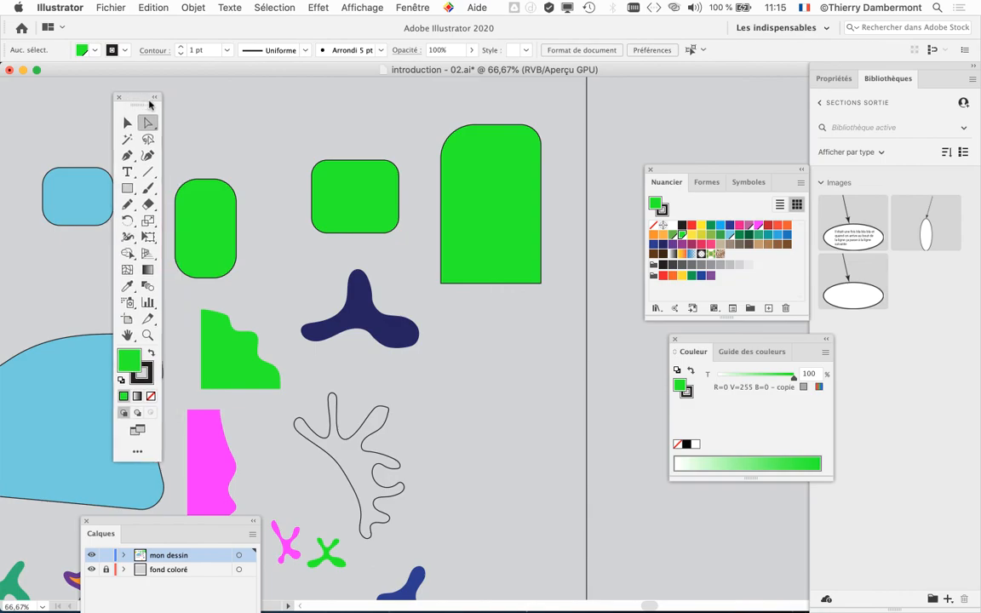